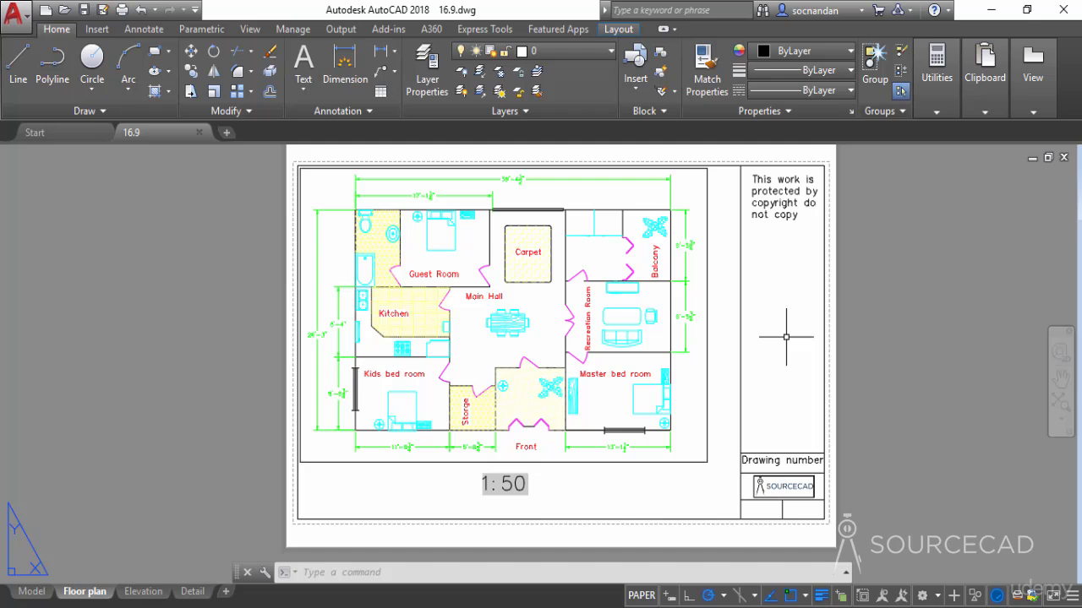
- Check the default plot style behavior for new drawings in the Plot and Publish options' plot style table settings
right_click(161, 324)
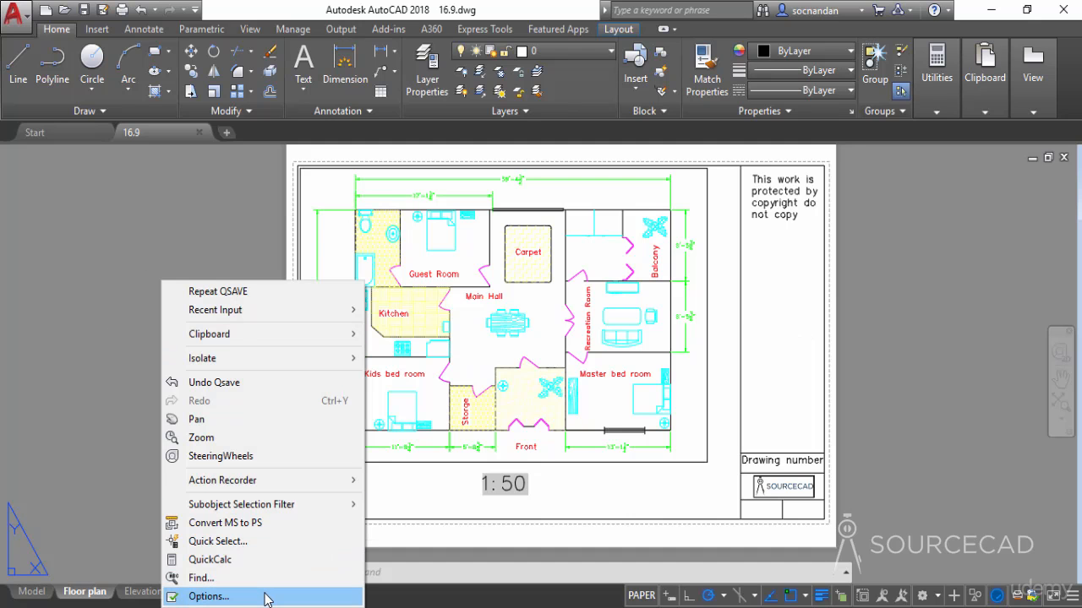
click(267, 598)
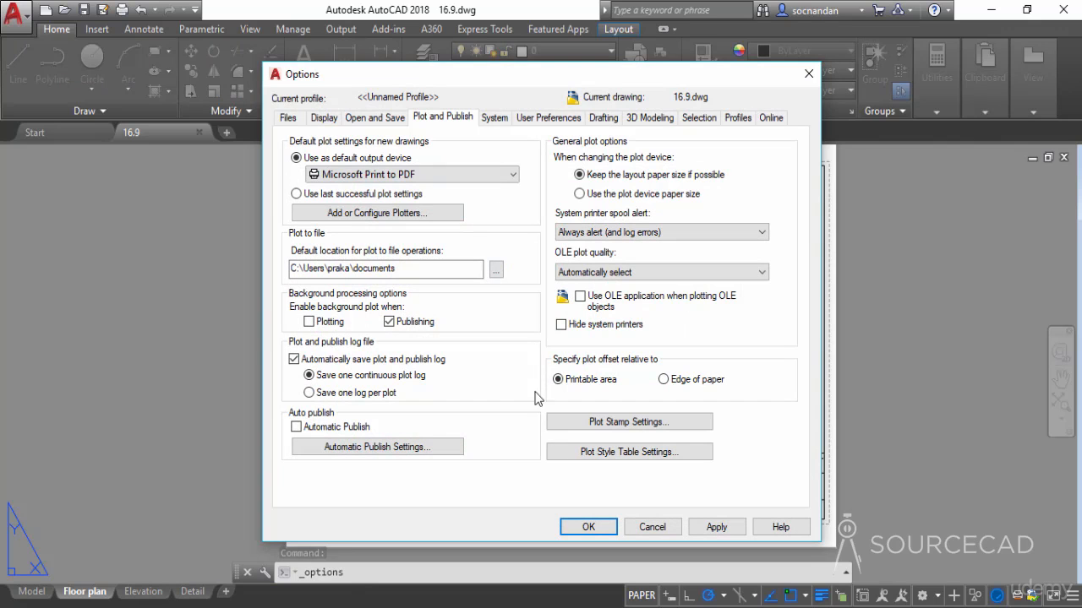
click(587, 456)
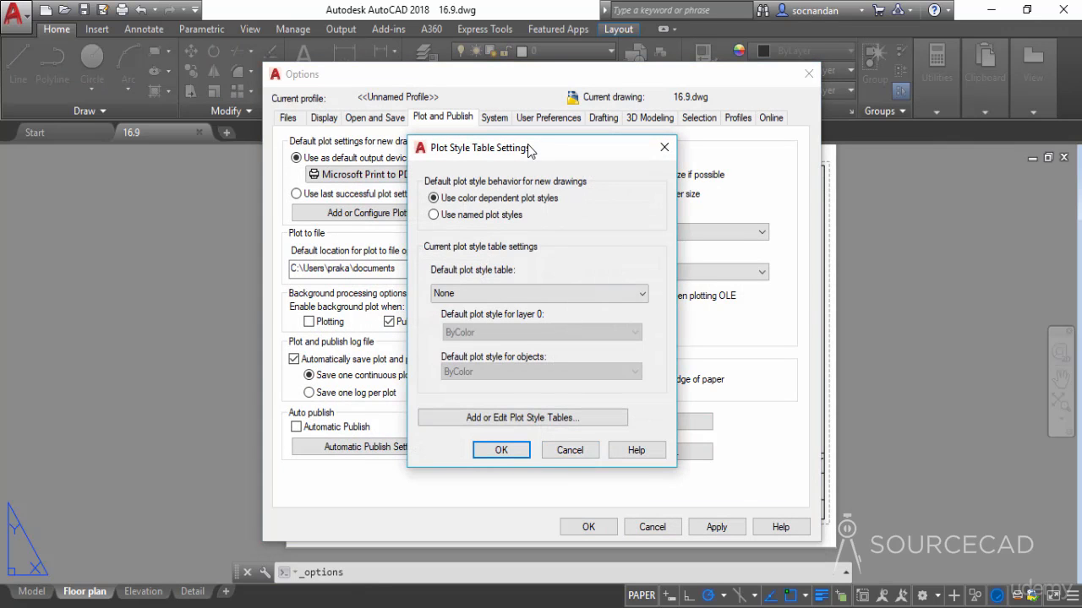
drag(523, 153, 529, 150)
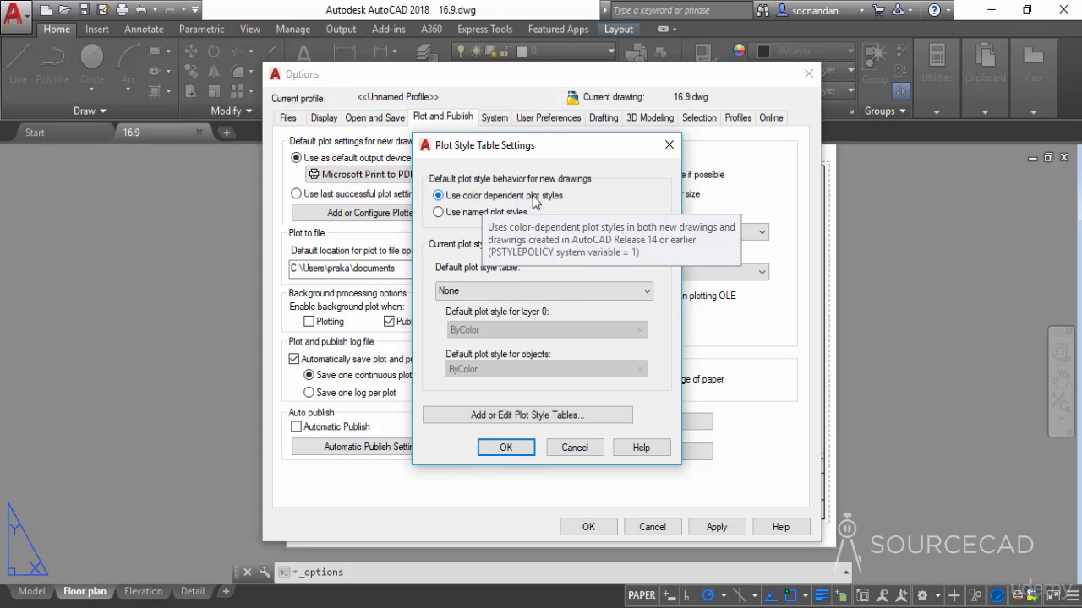
click(517, 448)
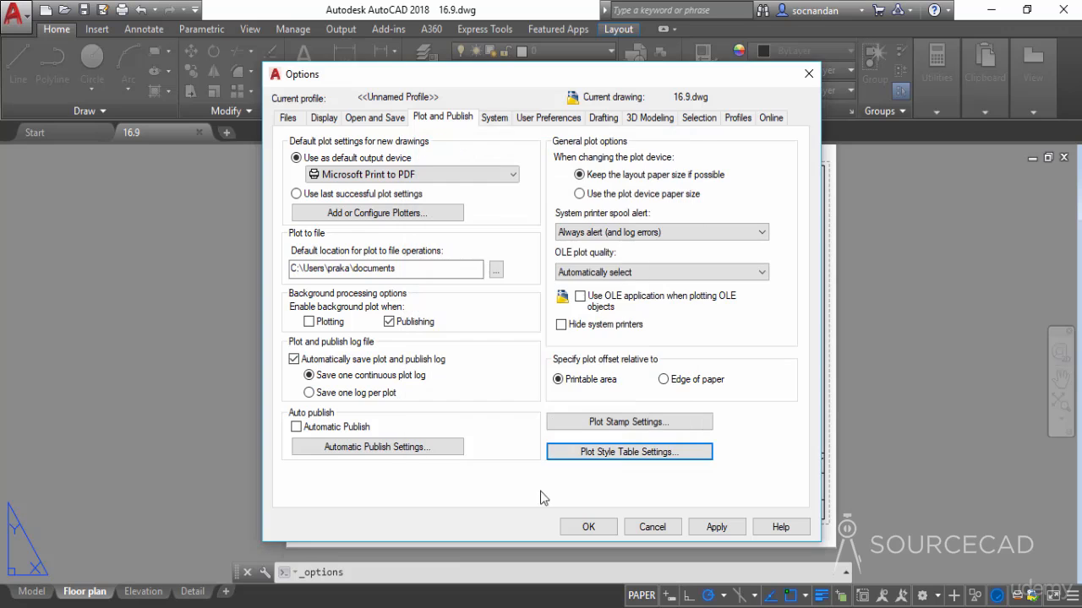
click(583, 527)
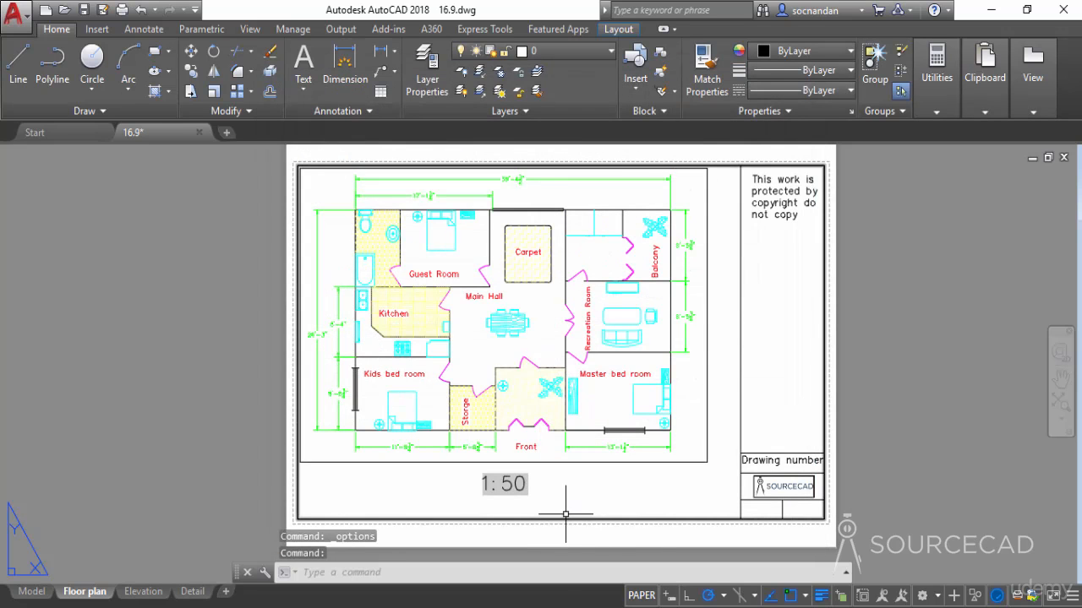
- Preview the plot of the Floor plan layout with no plot style table assigned
click(122, 10)
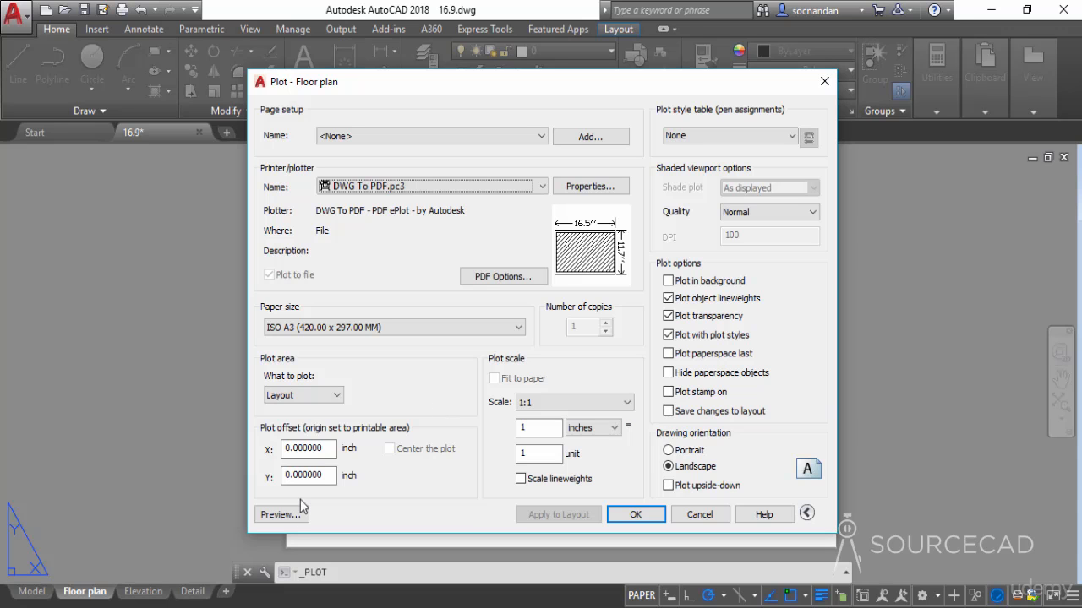
click(281, 514)
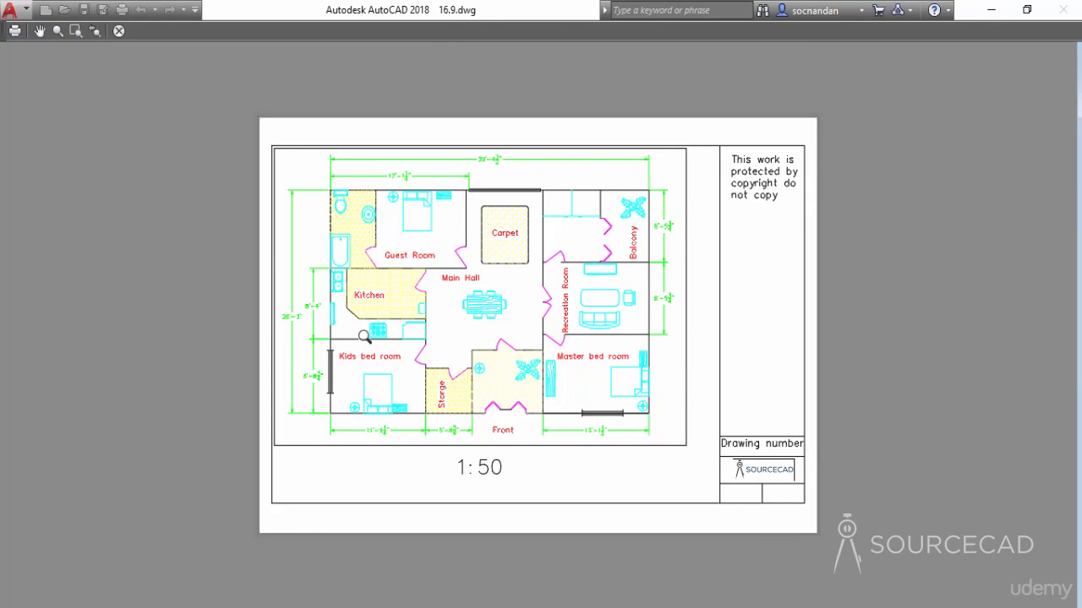
click(119, 30)
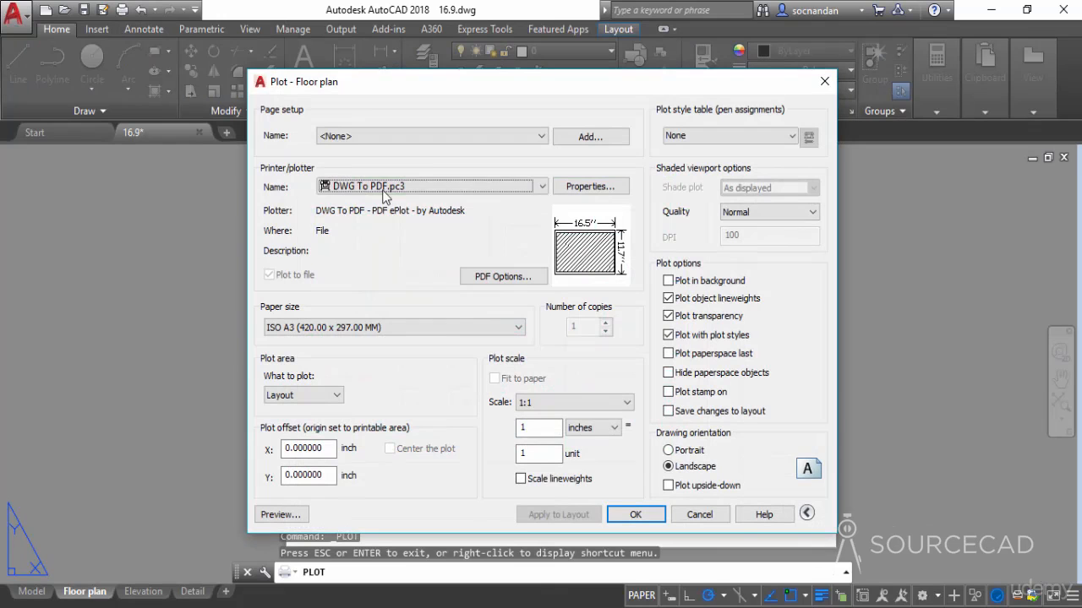
- Assign the Grayscale.ctb plot style table to the Floor plan plot and inspect the preview
click(712, 135)
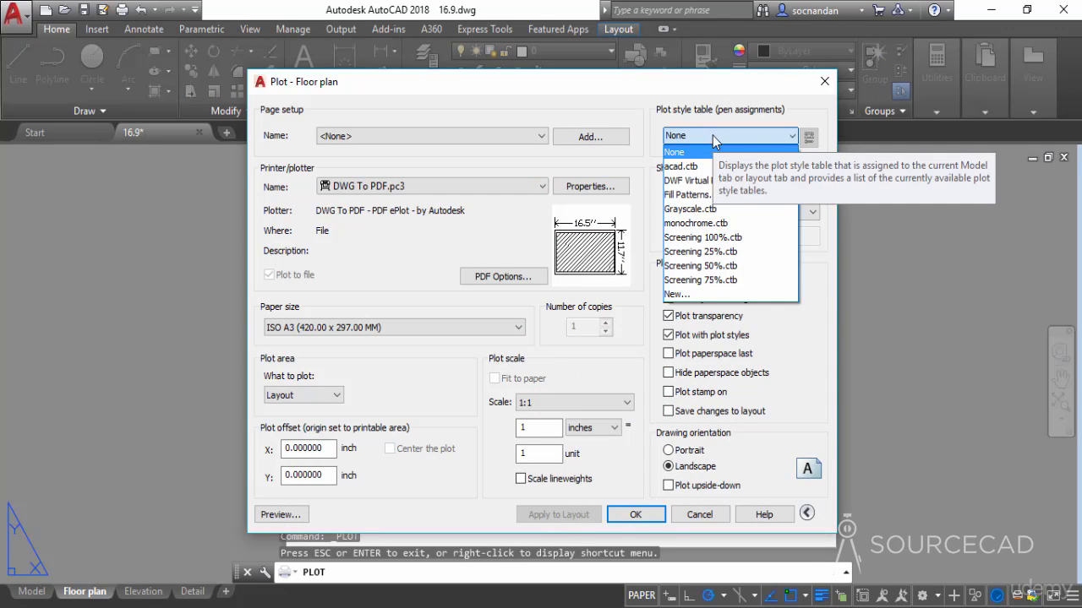
click(742, 211)
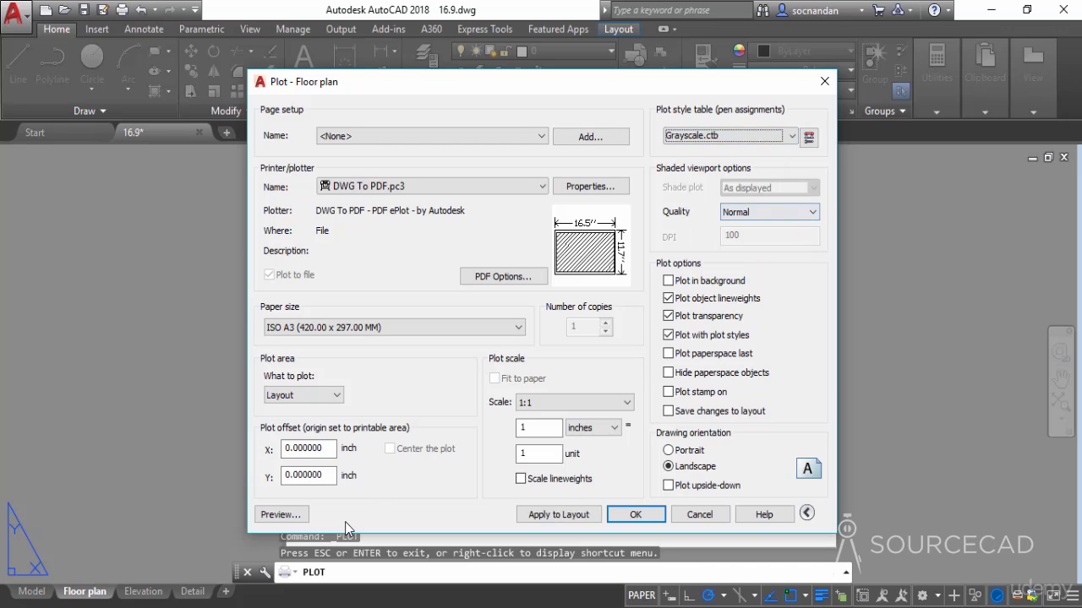
click(280, 515)
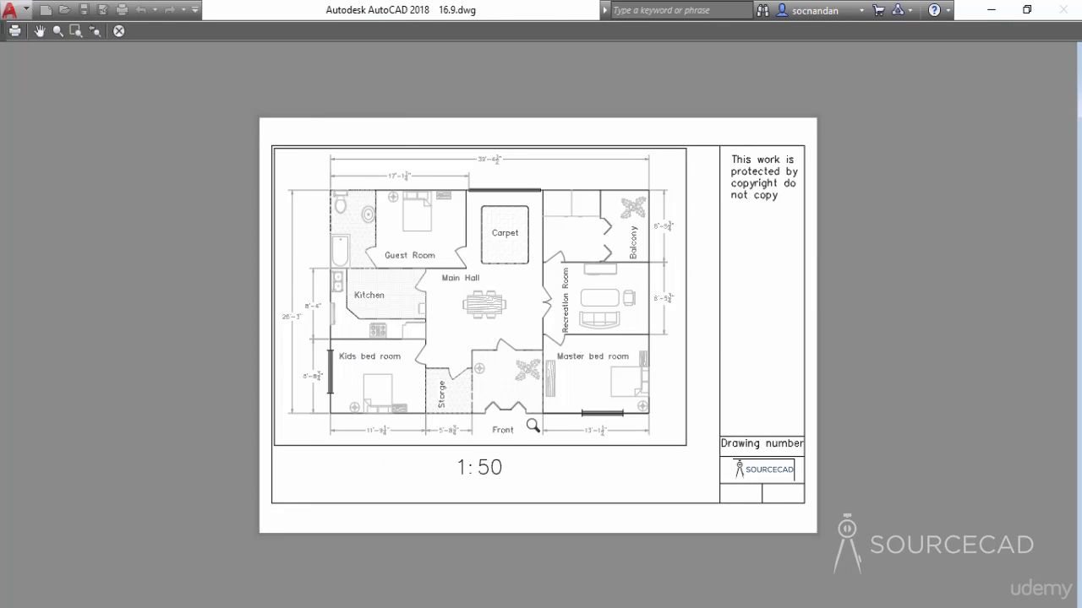
drag(415, 347, 703, 74)
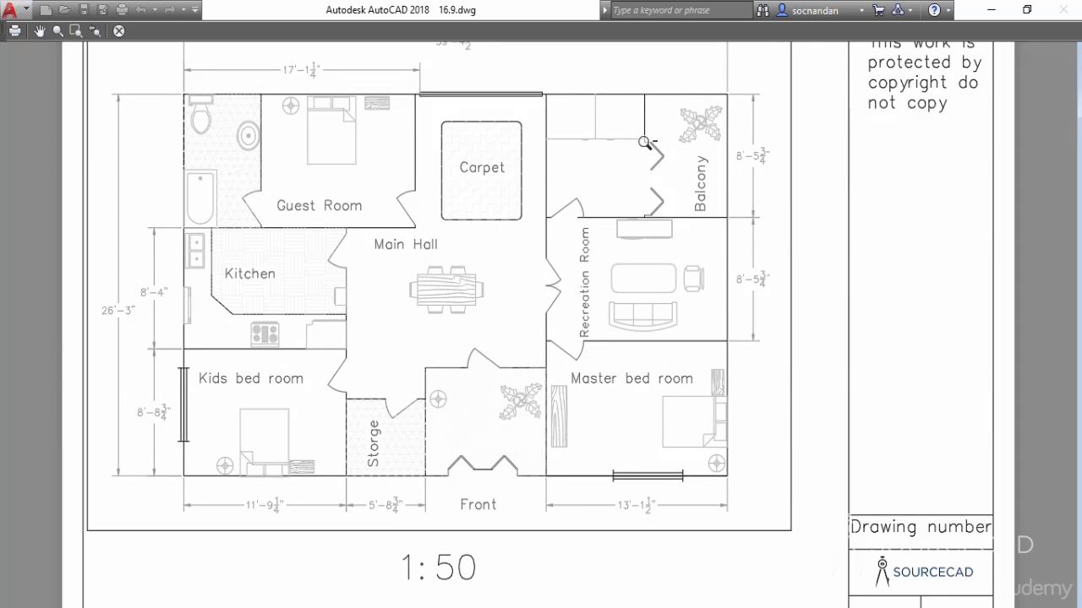
drag(643, 139, 603, 183)
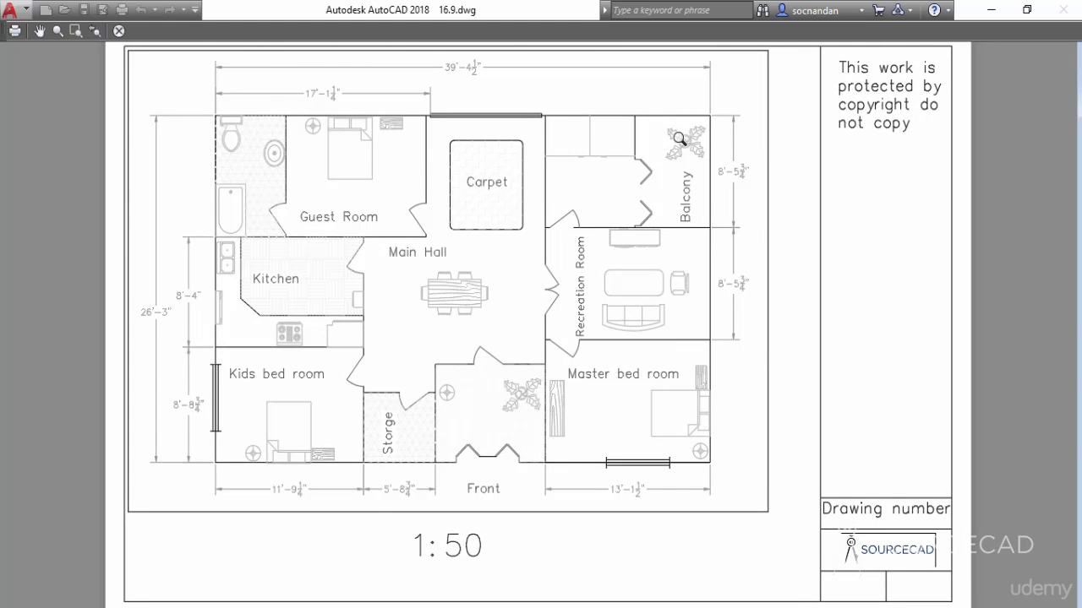
click(119, 31)
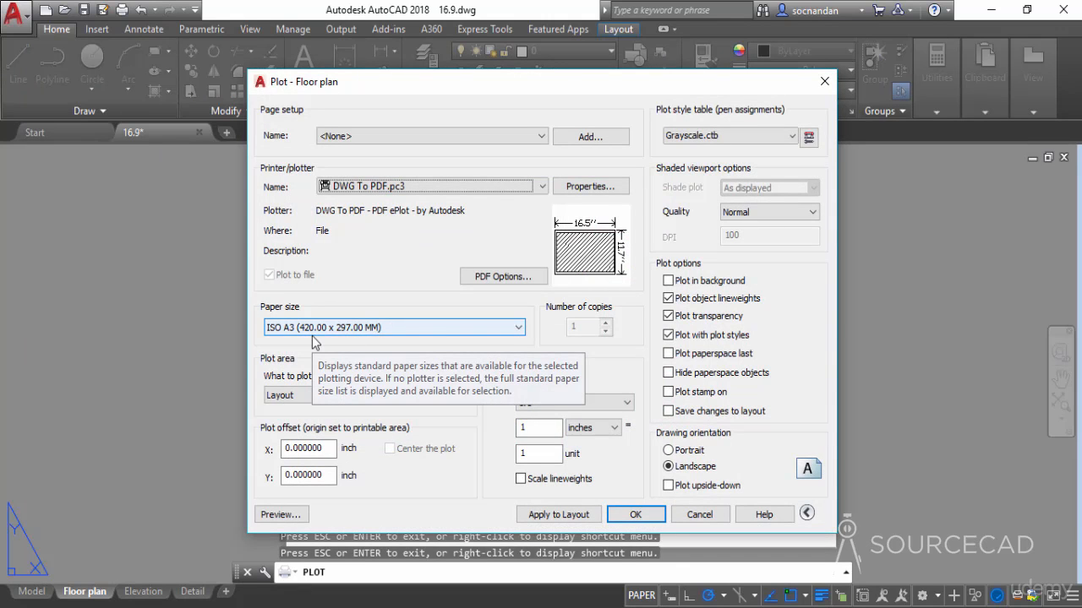
- Switch the plot style table to monochrome.ctb and inspect the plot preview
click(757, 138)
click(708, 226)
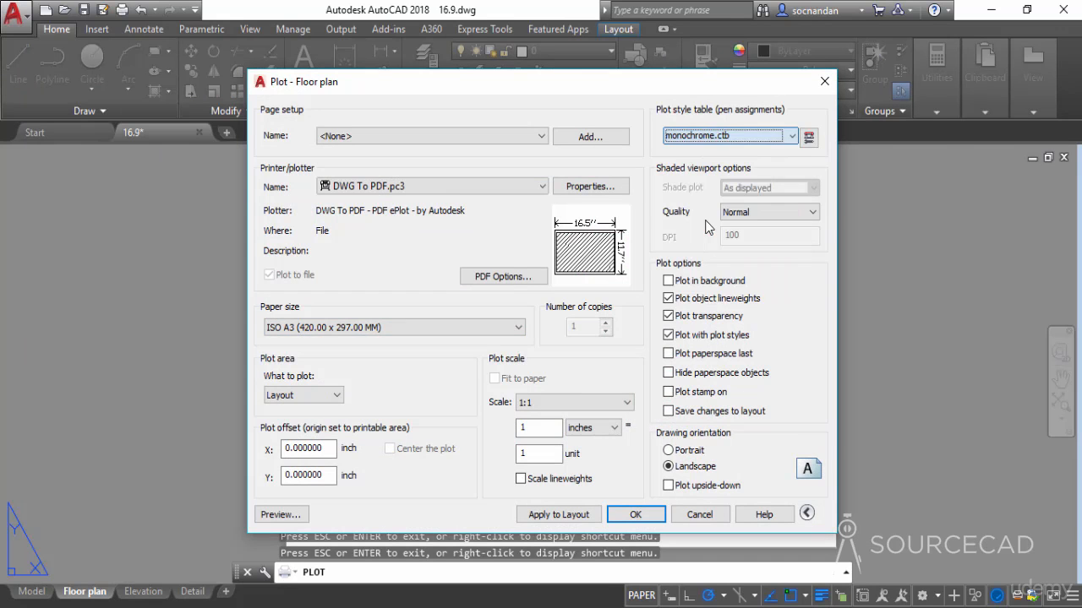
click(279, 516)
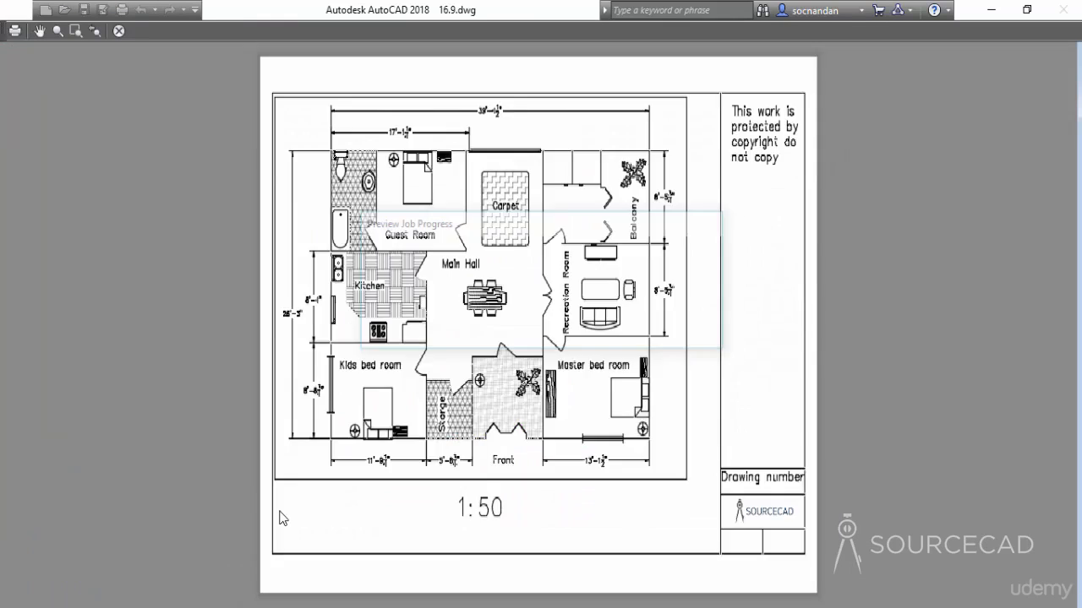
drag(403, 366, 370, 170)
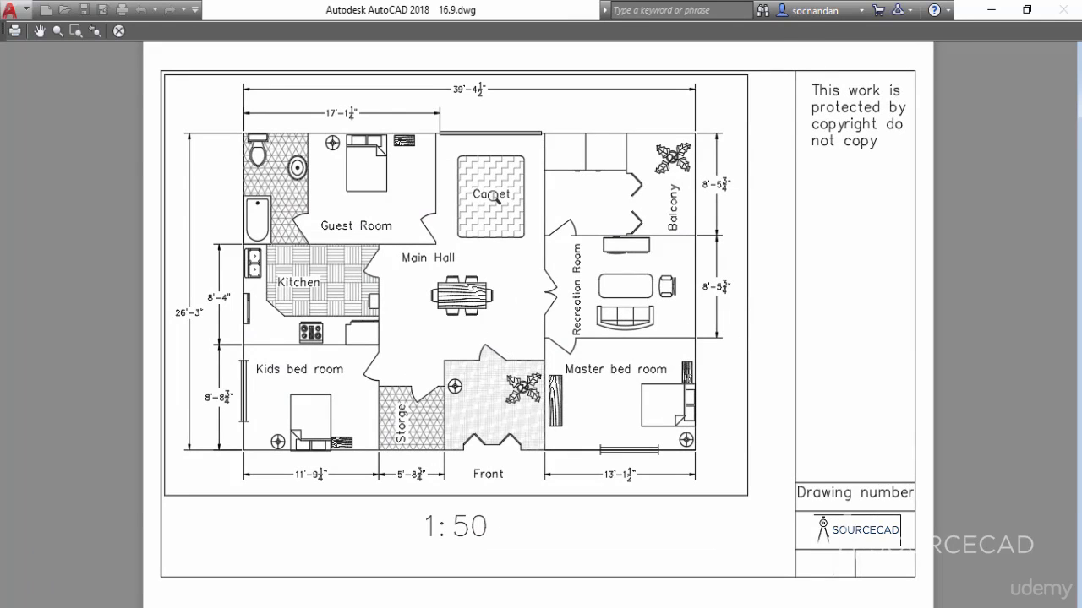
click(118, 31)
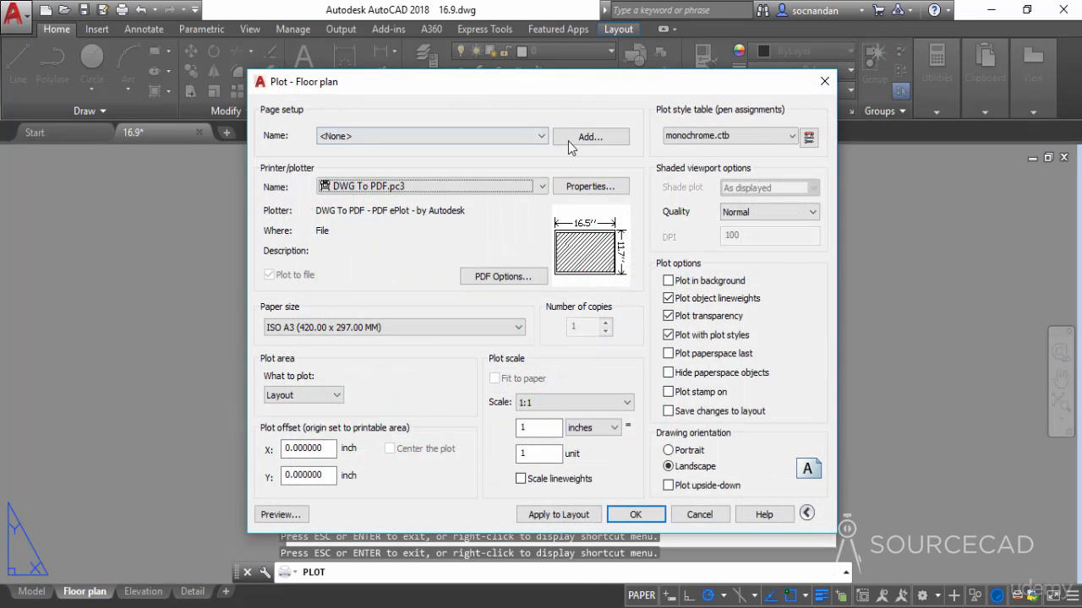
- Assign the Screening 75%.ctb plot style table and inspect the plot preview
click(738, 139)
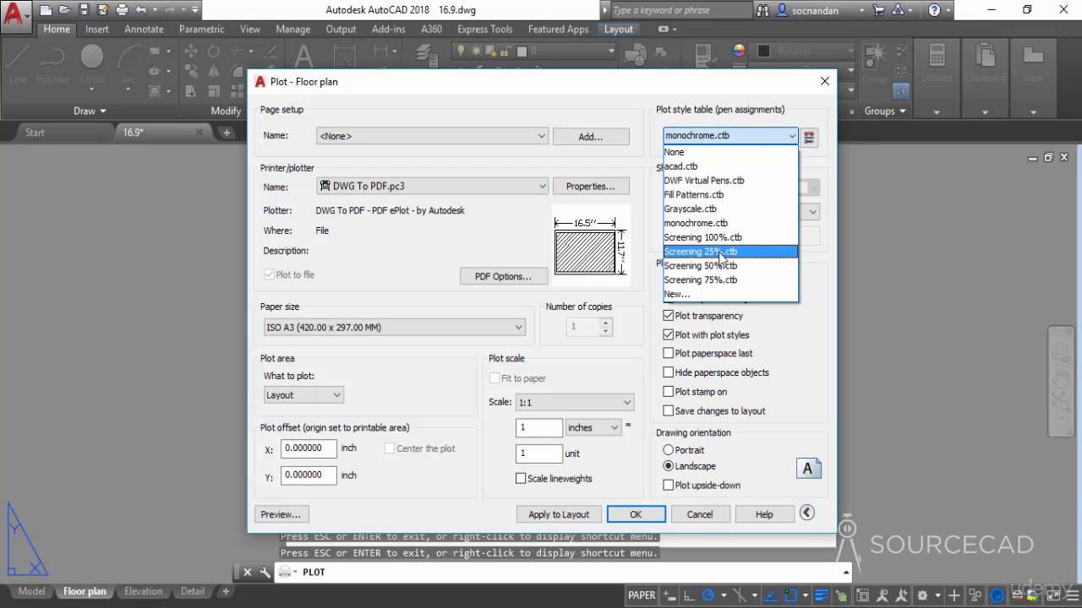
click(752, 281)
click(280, 514)
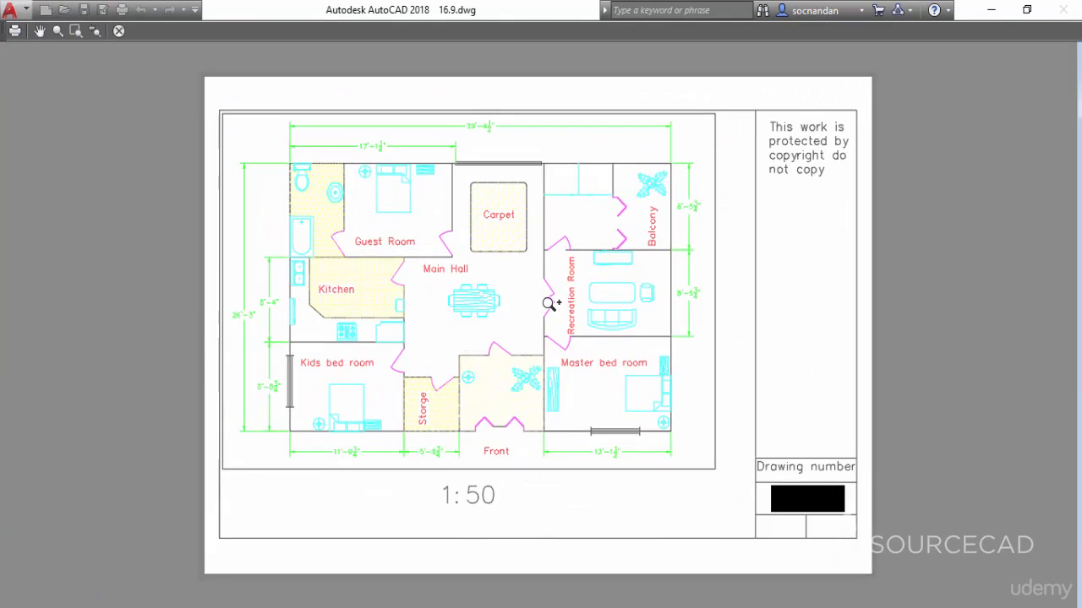
scroll(551, 304, up, 2)
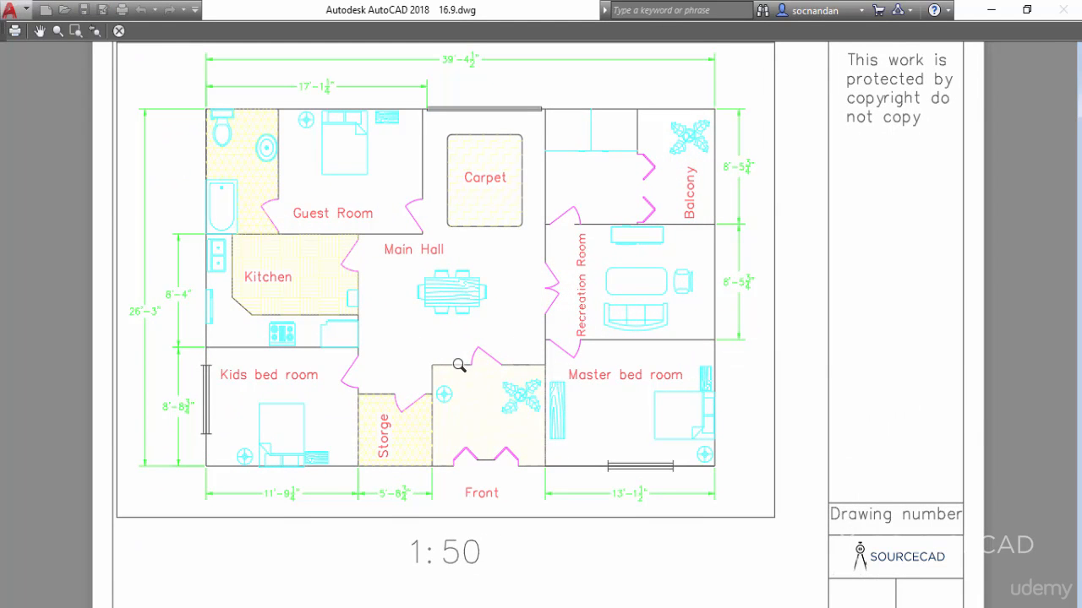
click(119, 30)
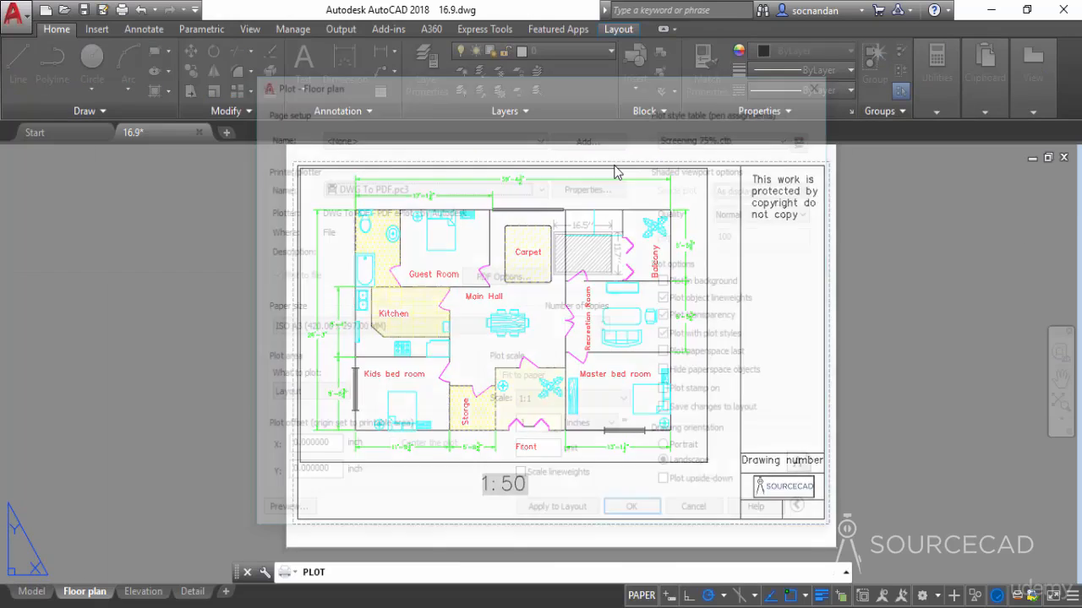
- Change the plot style table to Screening 25%.ctb and inspect the plot preview
click(736, 136)
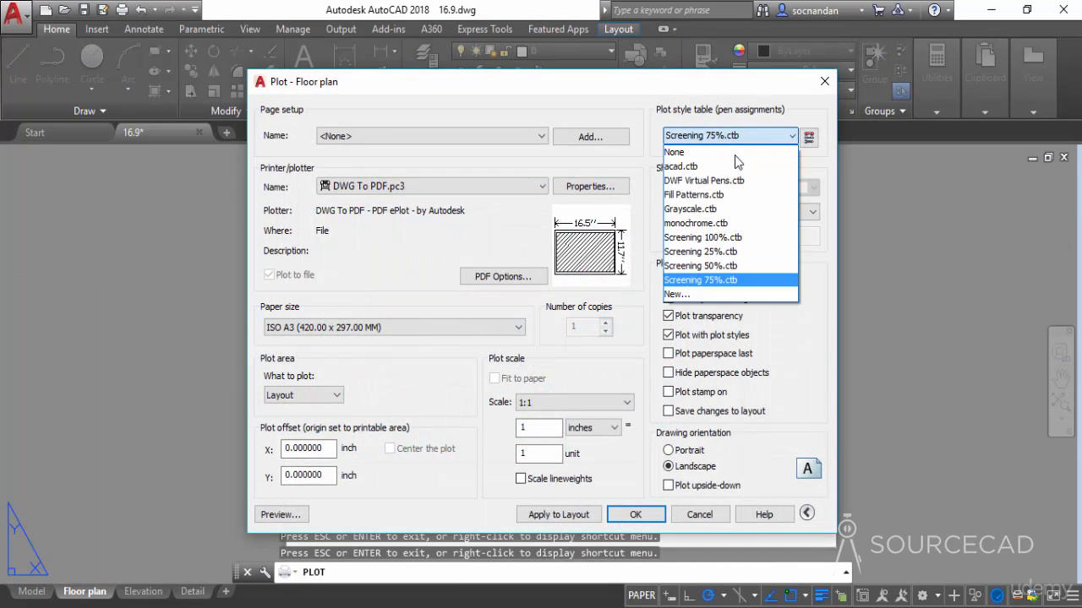
click(723, 253)
click(304, 521)
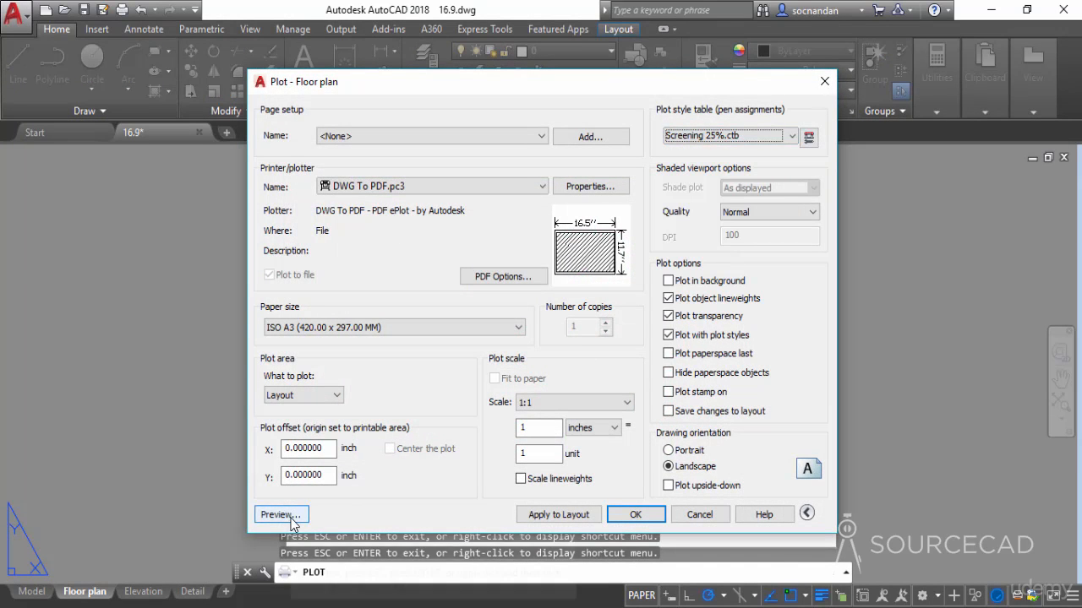
drag(399, 392, 559, 307)
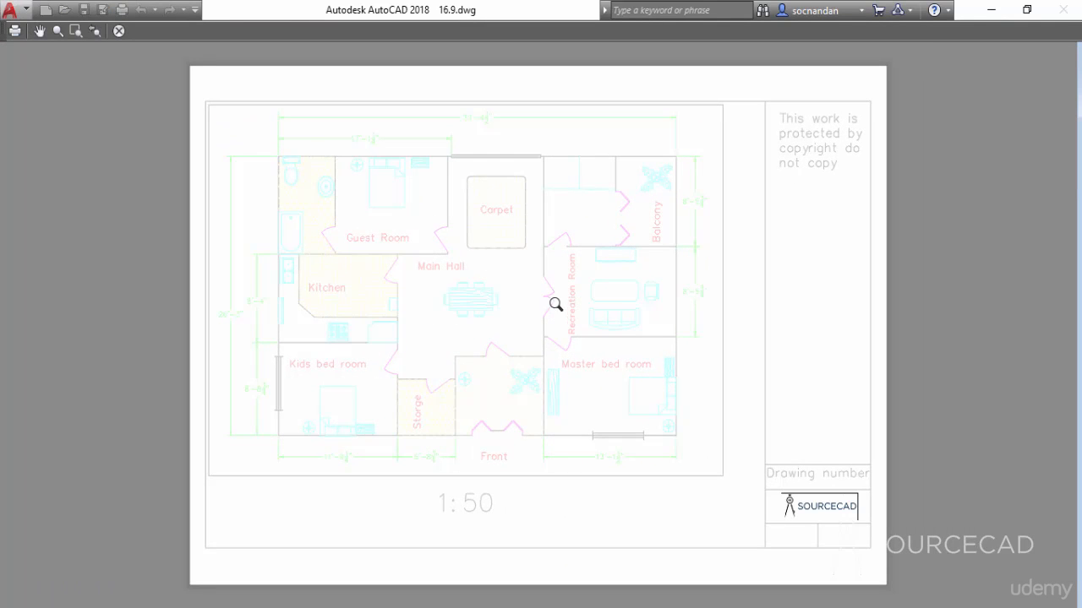
click(119, 31)
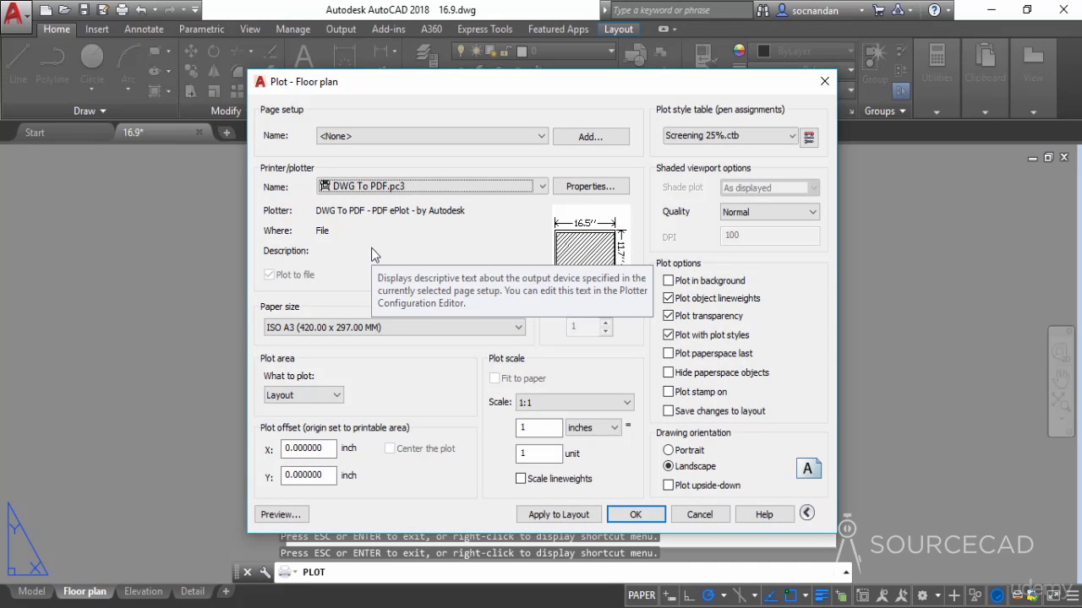
- Create a new color-dependent plot style table from scratch, named Test
click(714, 144)
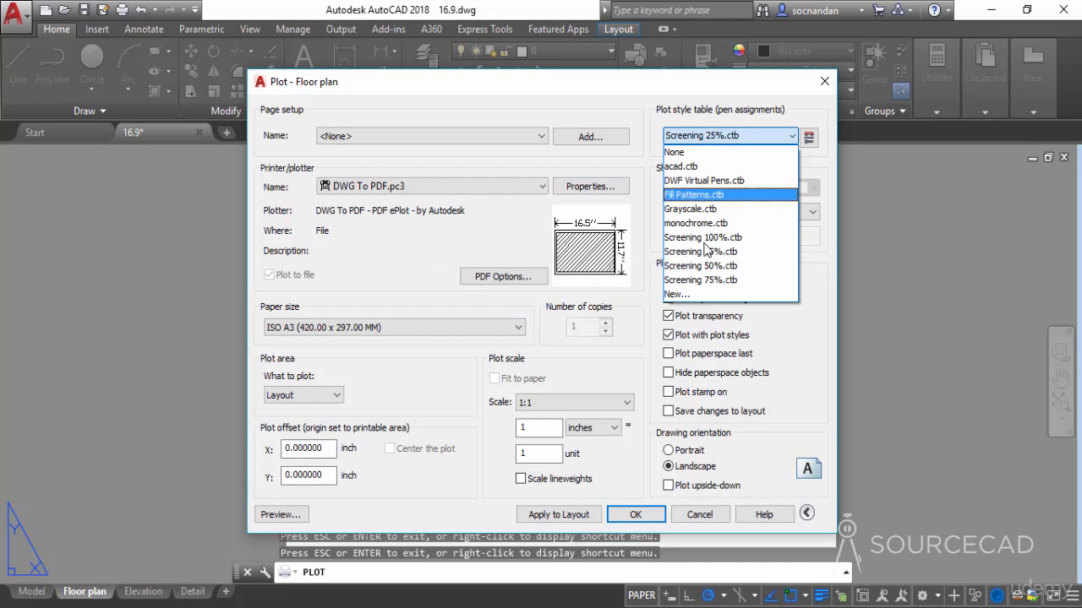
click(704, 295)
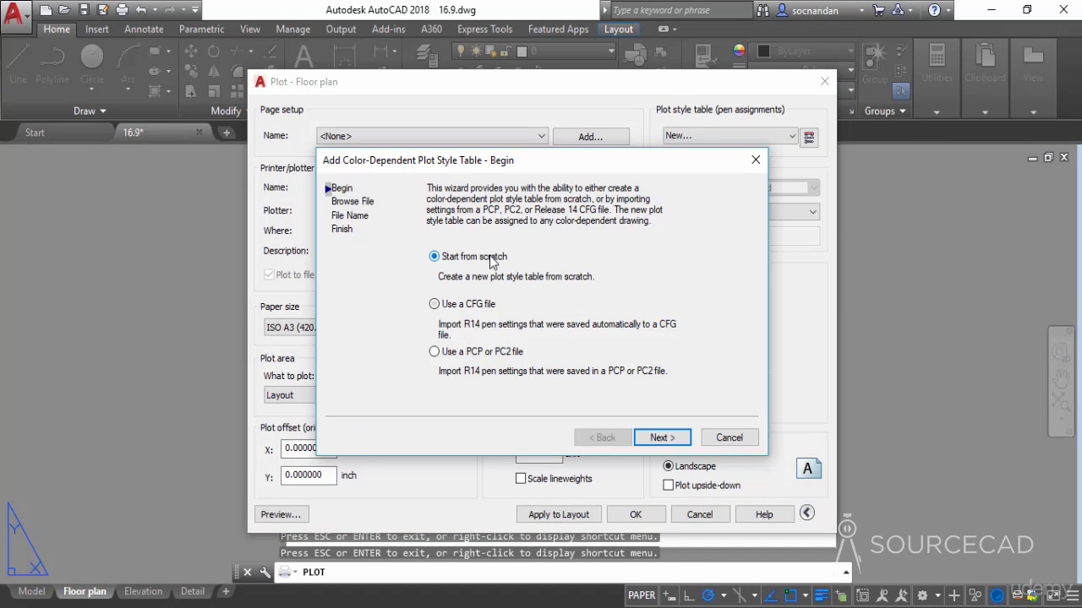
click(659, 440)
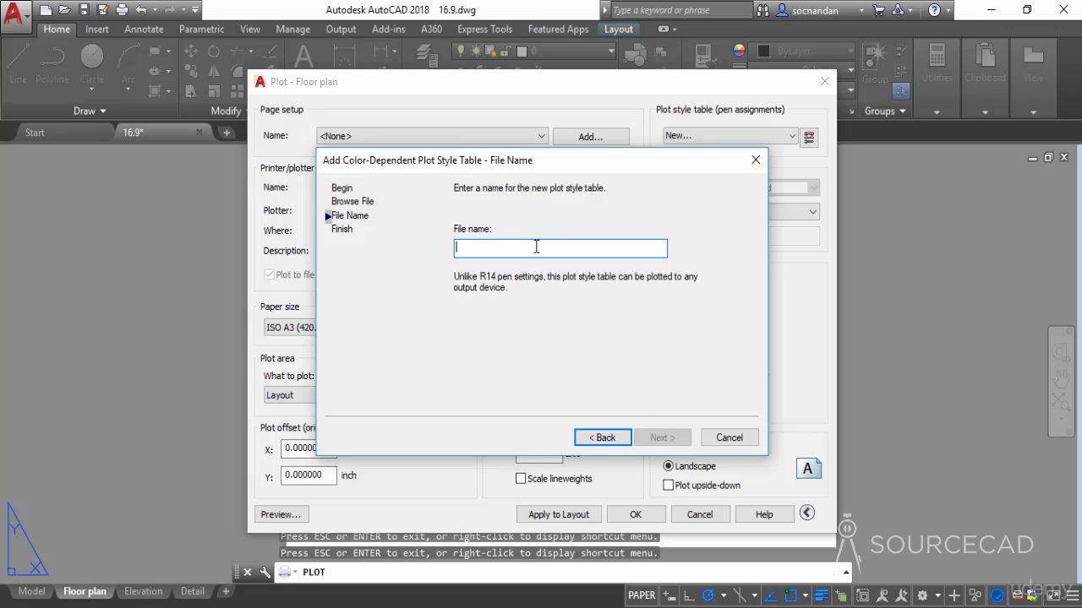
text(Test)
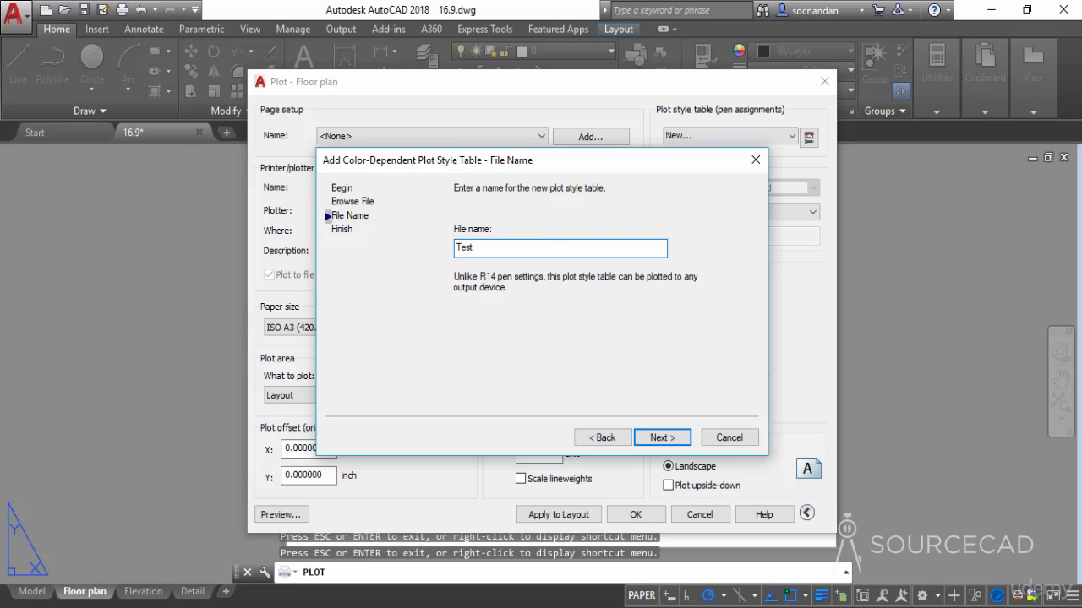
click(670, 438)
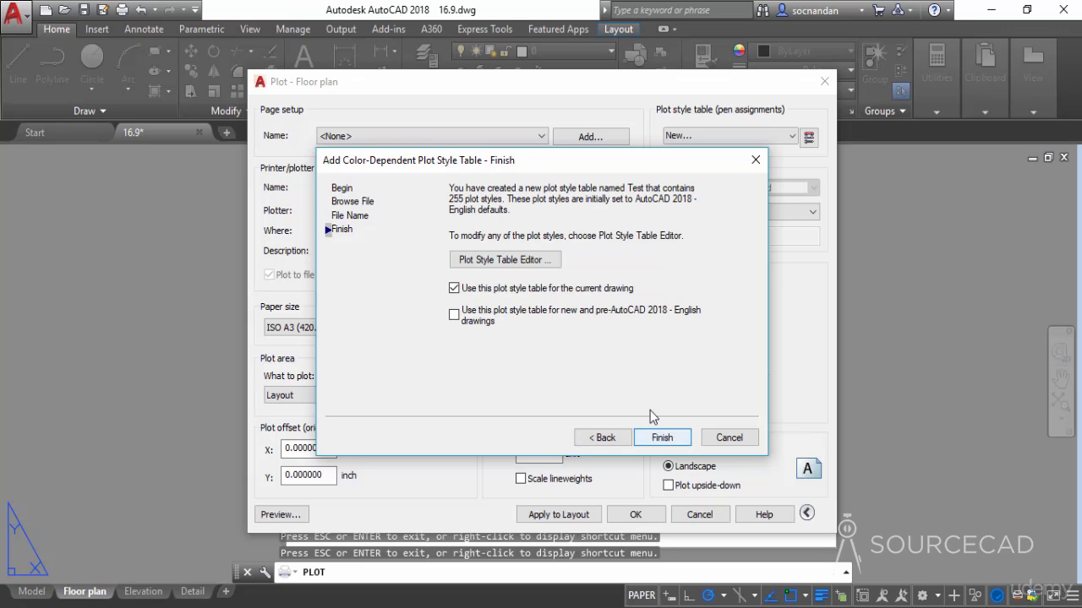
- Open the Test table in the Plot Style Table Editor and review its general information and its table and form layouts
click(533, 262)
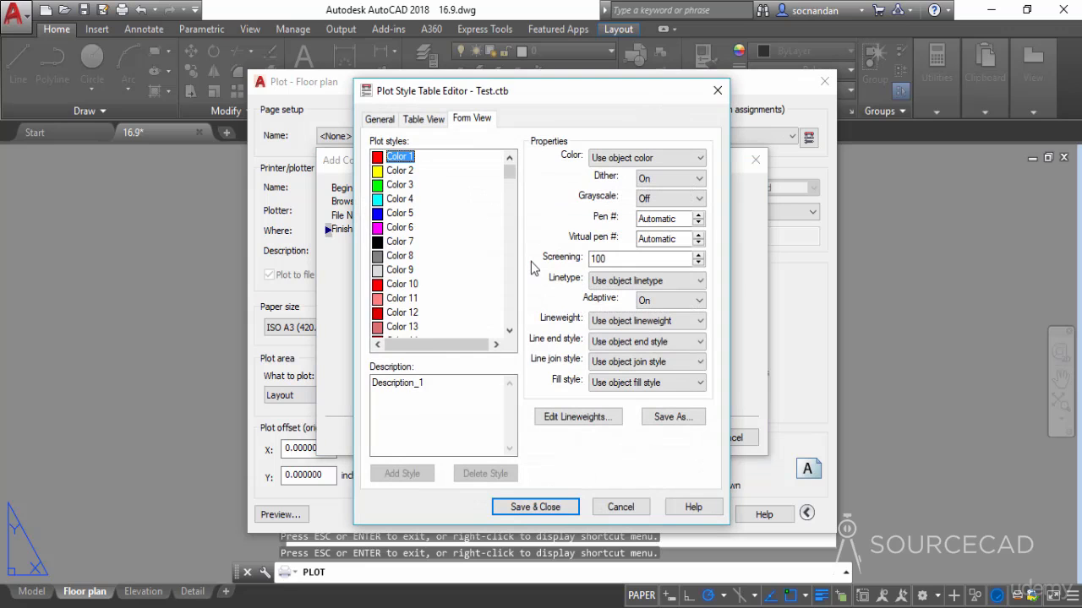
click(394, 123)
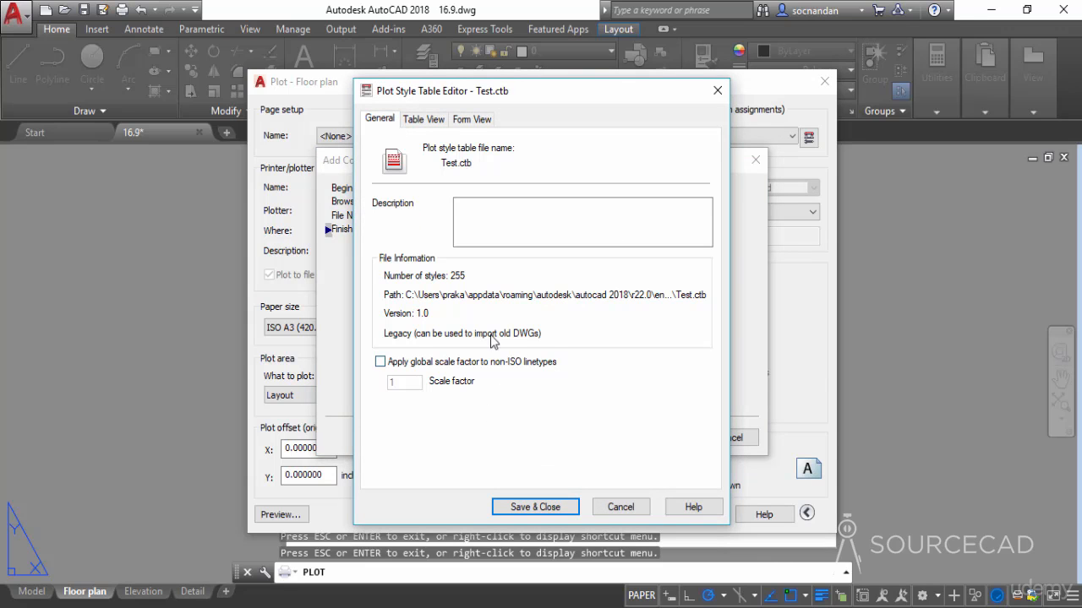
click(472, 208)
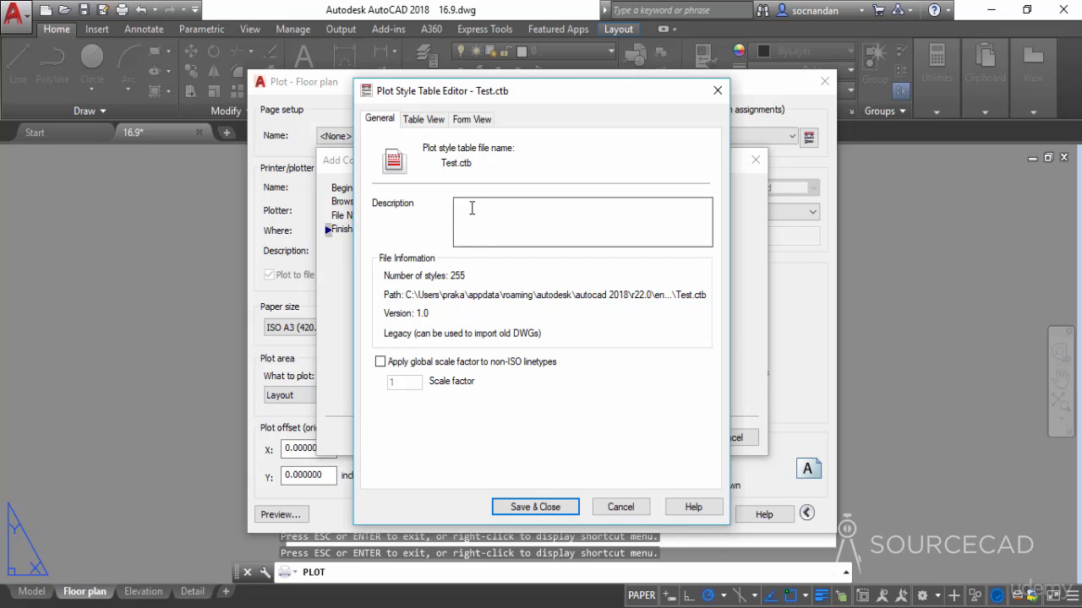
click(427, 119)
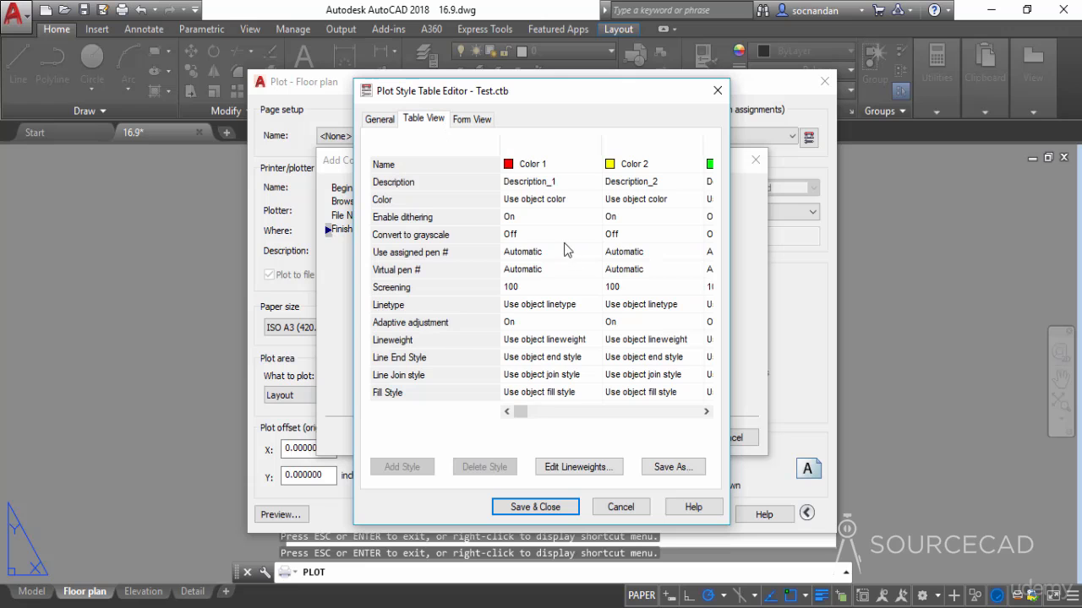
click(488, 120)
click(433, 123)
click(469, 119)
click(427, 123)
click(476, 118)
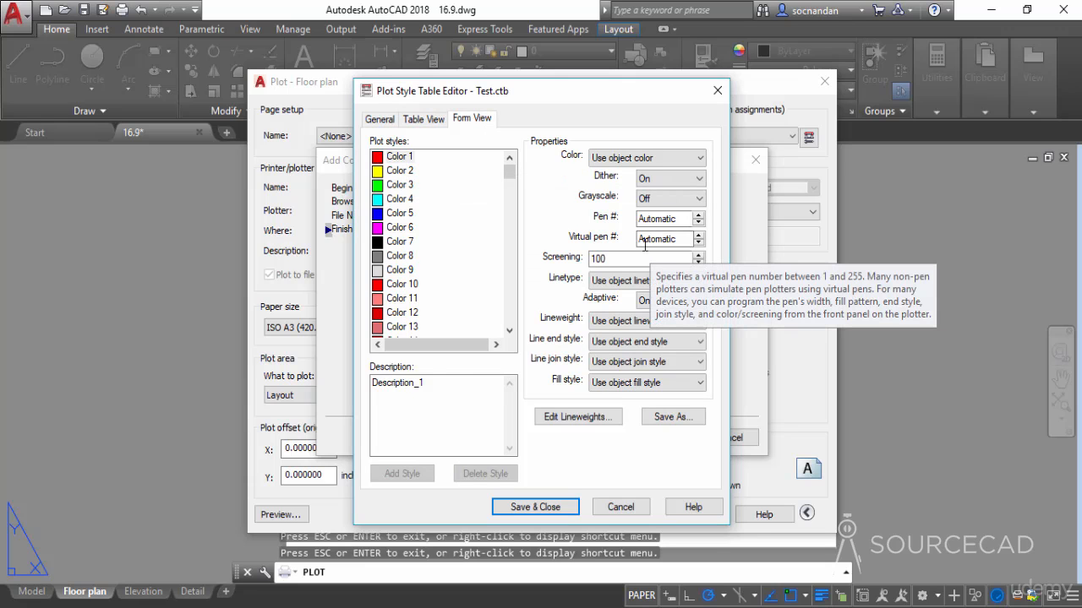
- Set the plot color of the Color 4 style to the orange true color 228,156,12
click(392, 201)
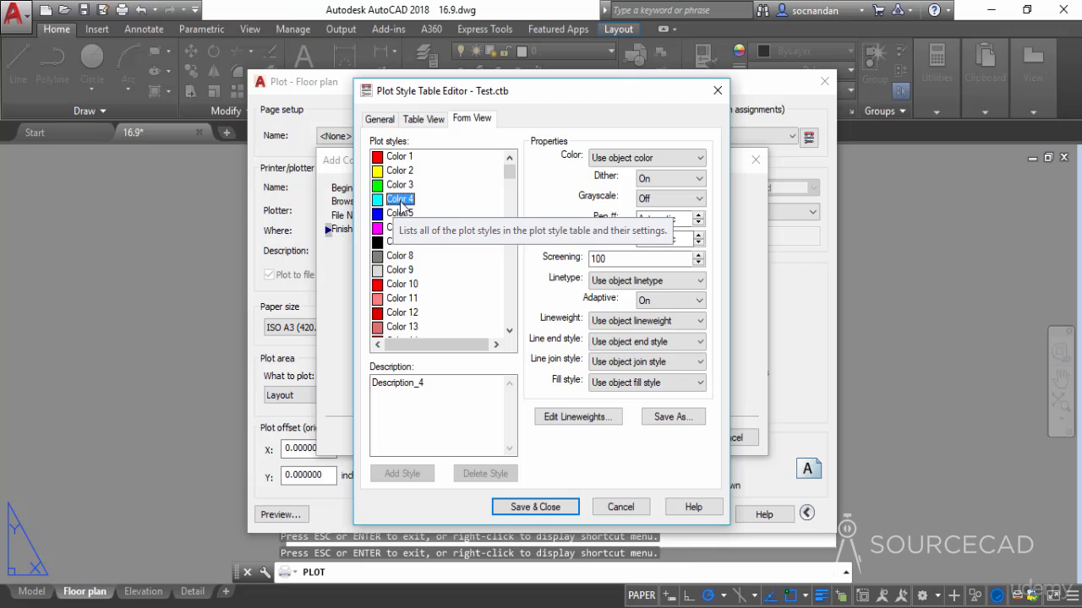
click(648, 159)
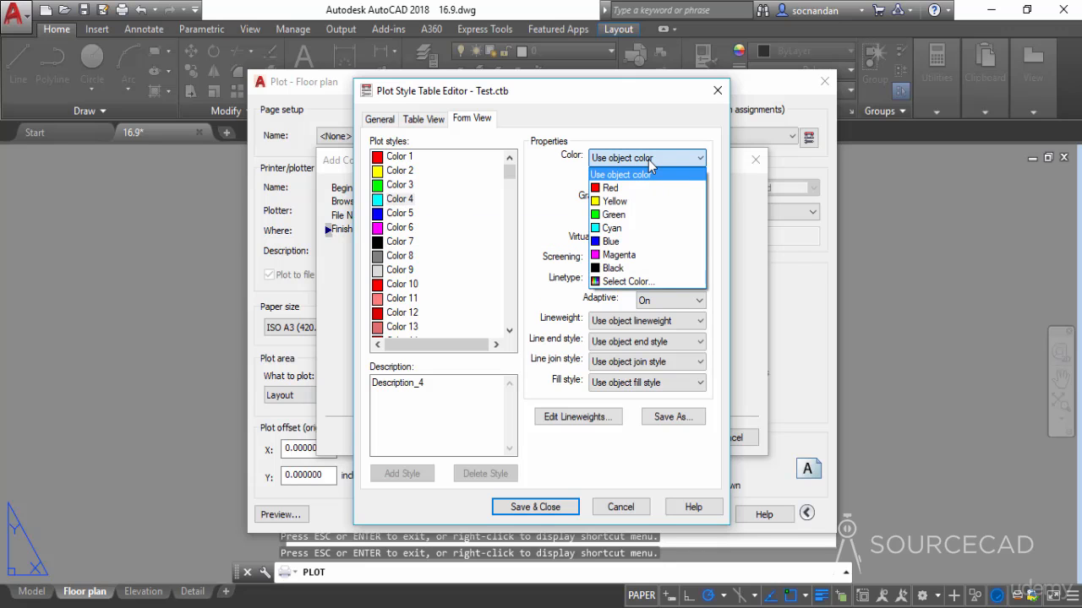
click(643, 281)
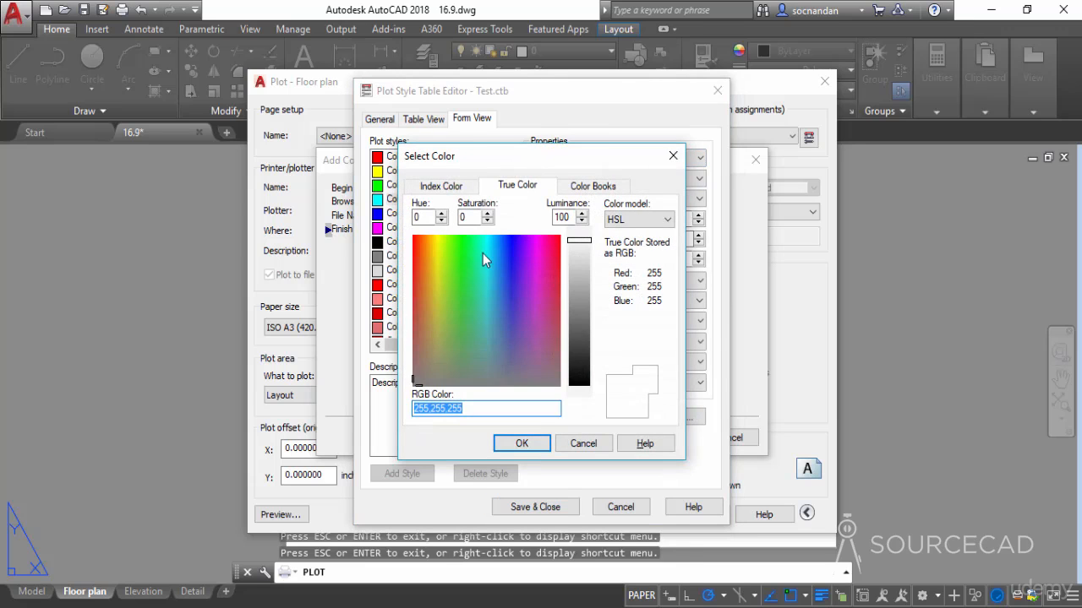
click(428, 246)
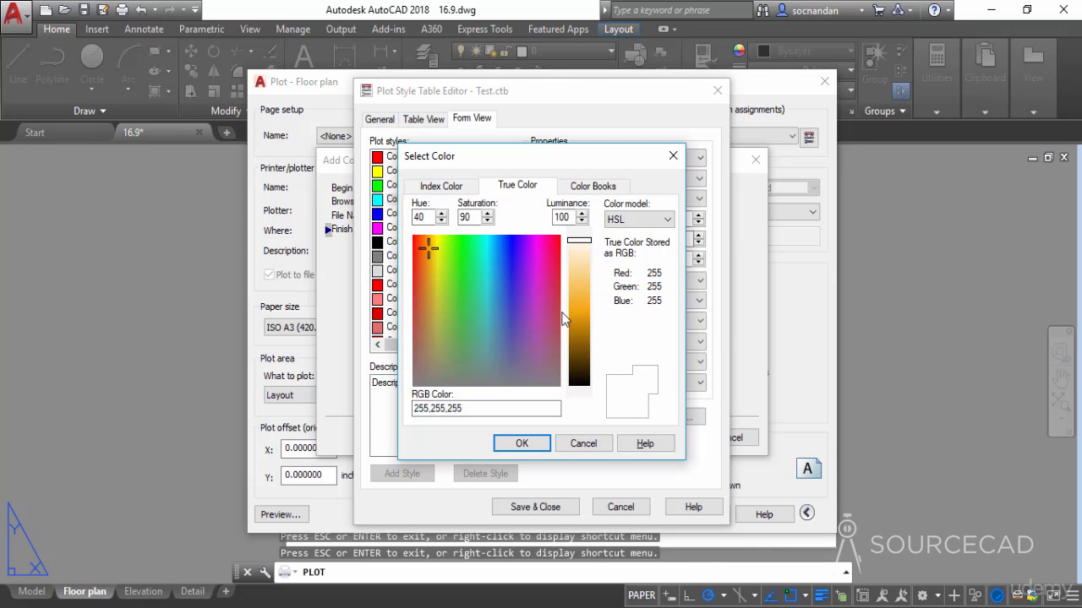
click(581, 317)
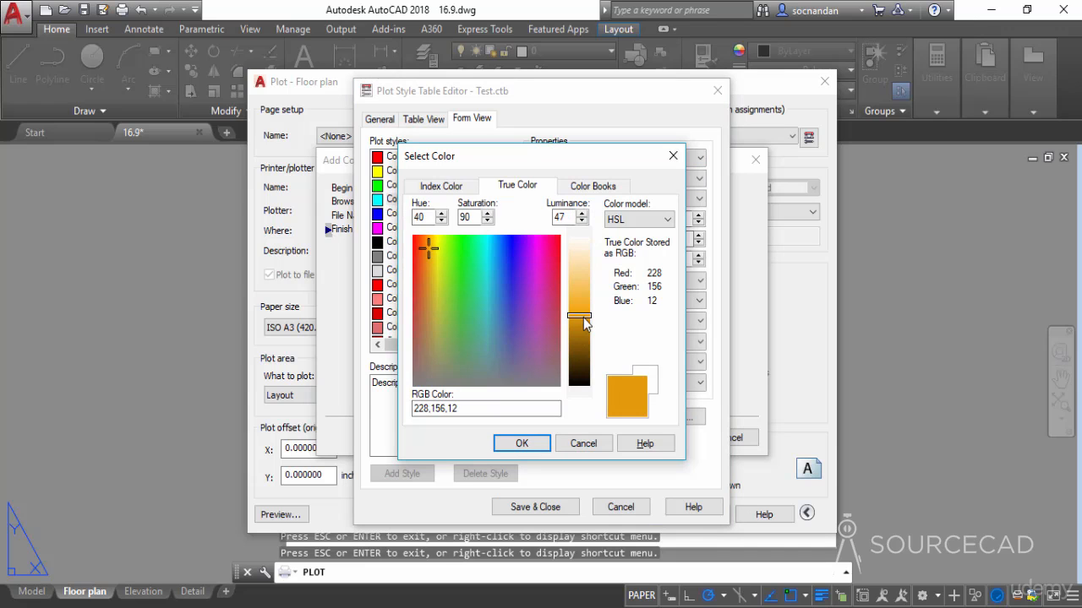
click(518, 443)
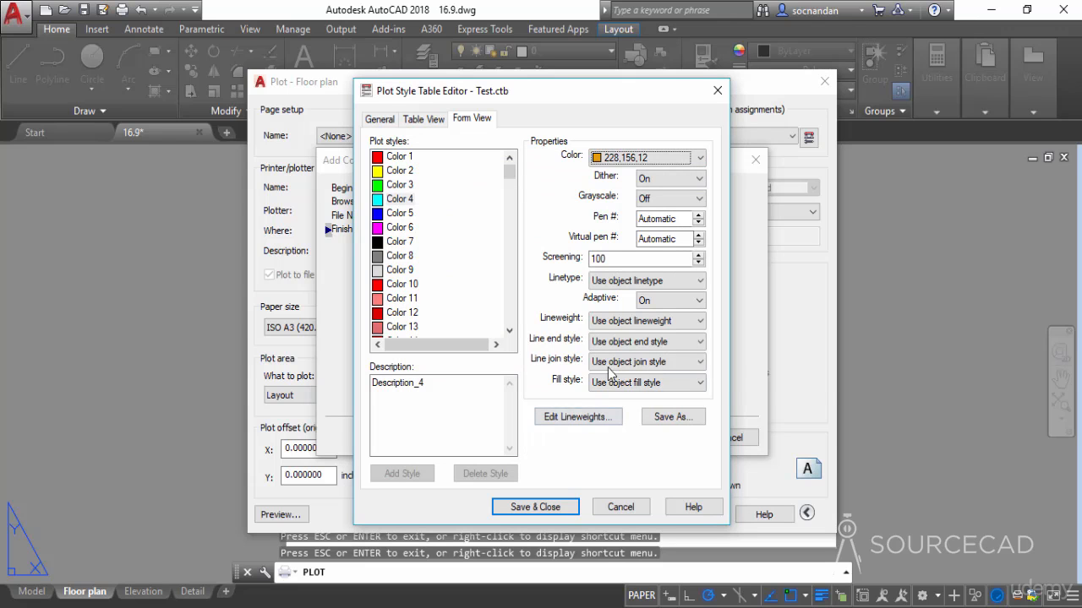
- Set the Color 4 style's lineweight to 0.5000 mm, then save the table and complete its creation
click(658, 326)
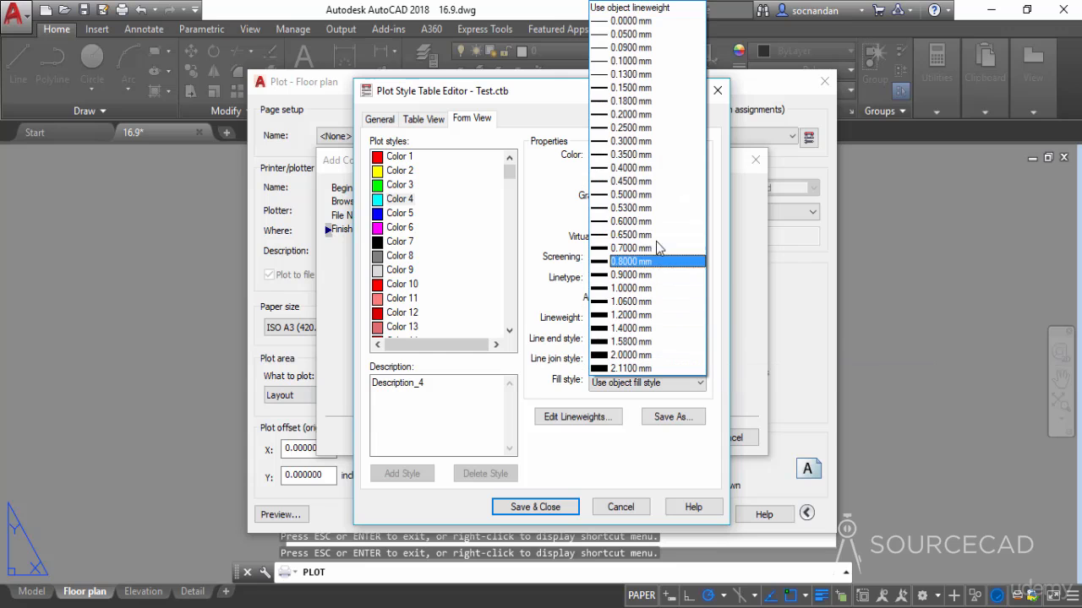
click(664, 199)
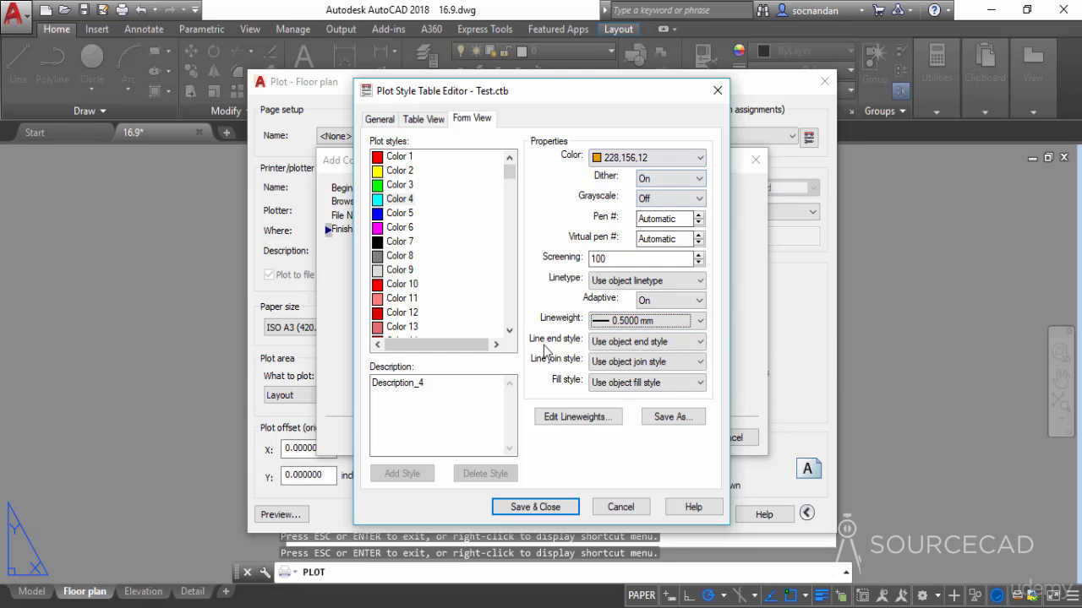
click(541, 506)
click(681, 444)
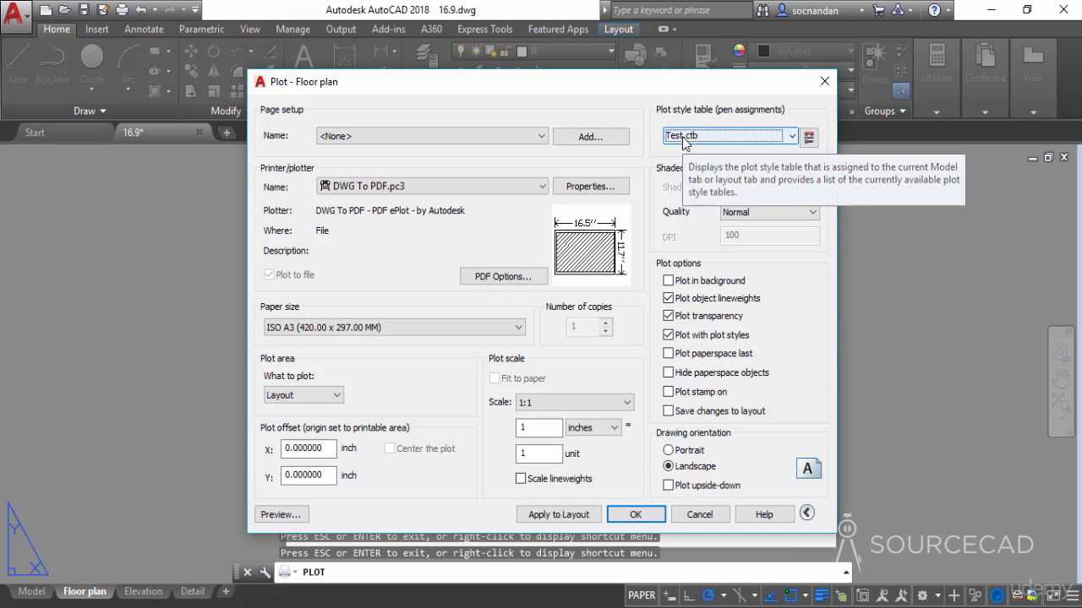
- Preview the Floor plan plot with Test.ctb and examine how the furniture is printed
click(299, 514)
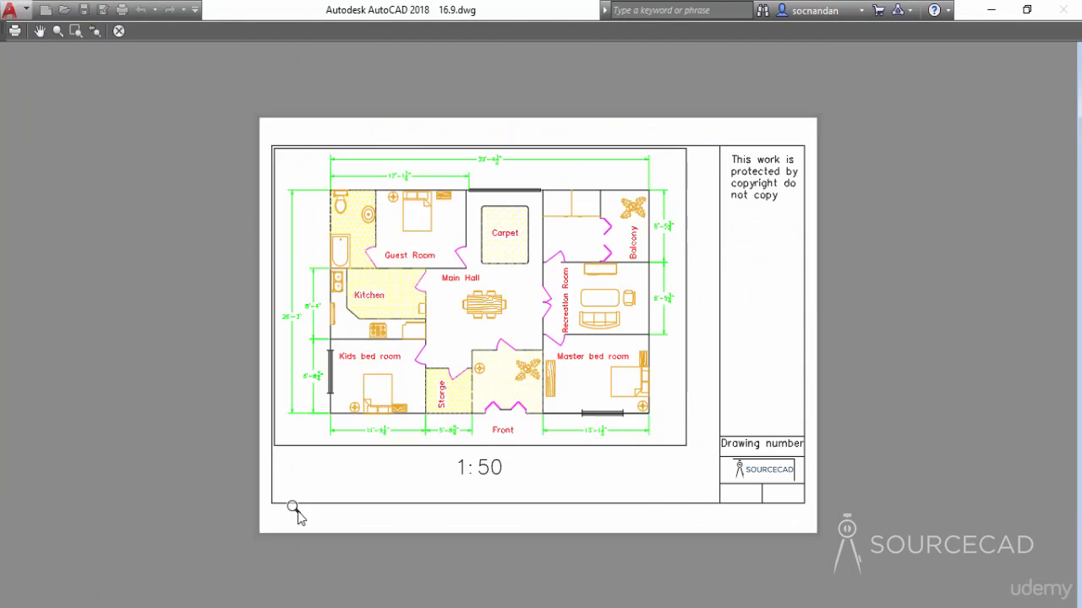
drag(325, 404, 427, 167)
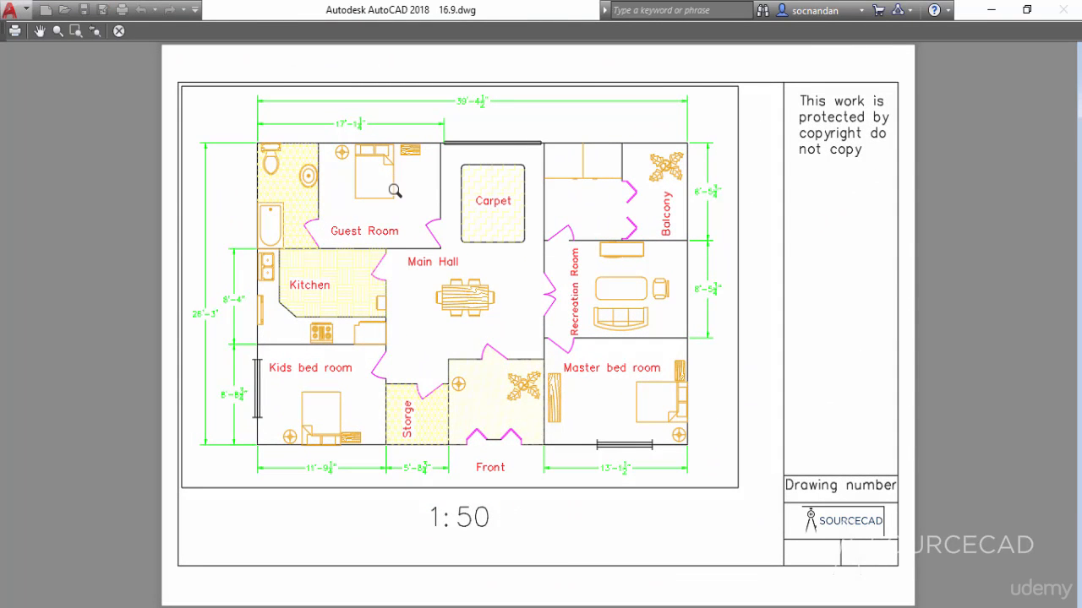
drag(316, 352, 398, 330)
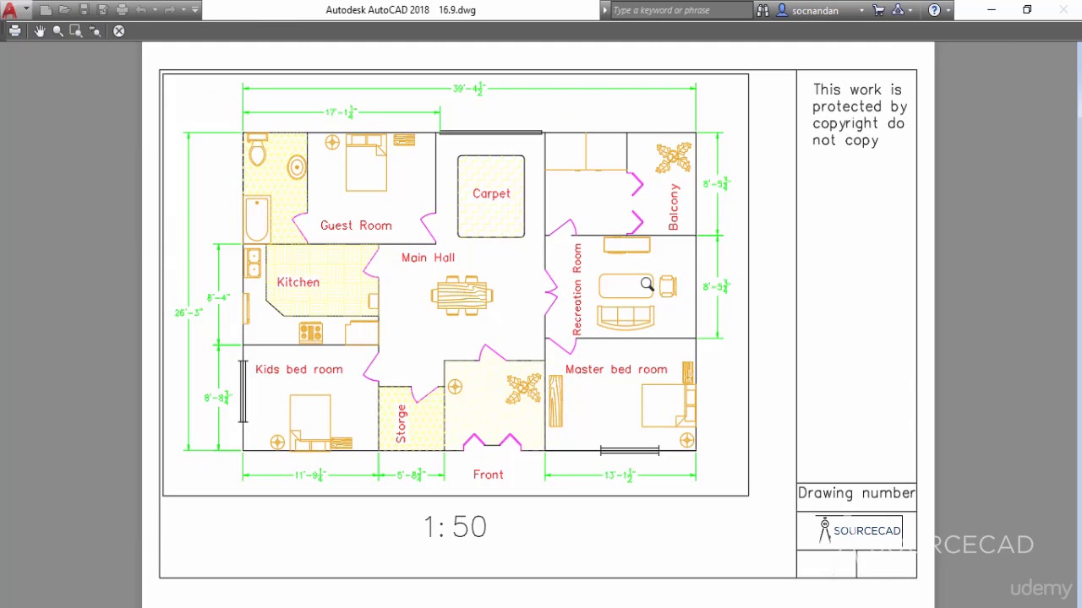
click(119, 31)
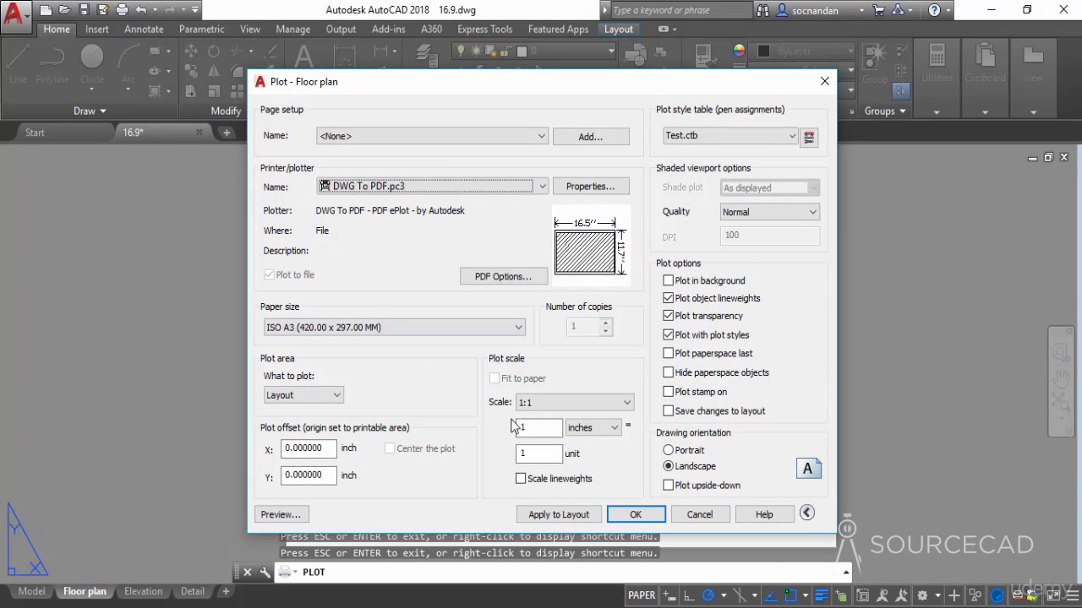
- Plot the Floor plan layout to a PDF file named 02 on the Desktop
click(638, 514)
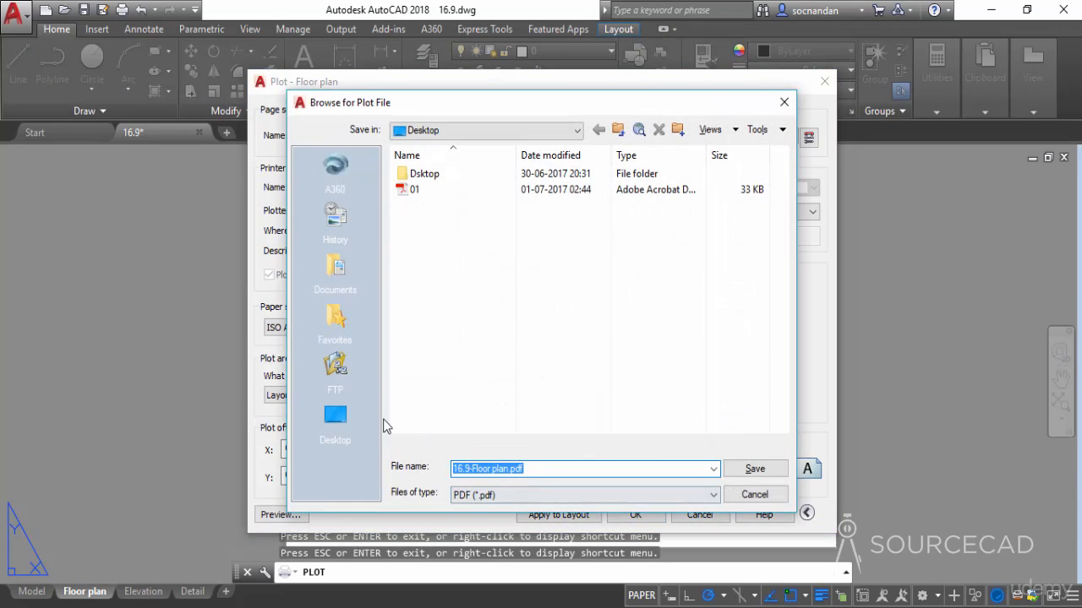
click(558, 473)
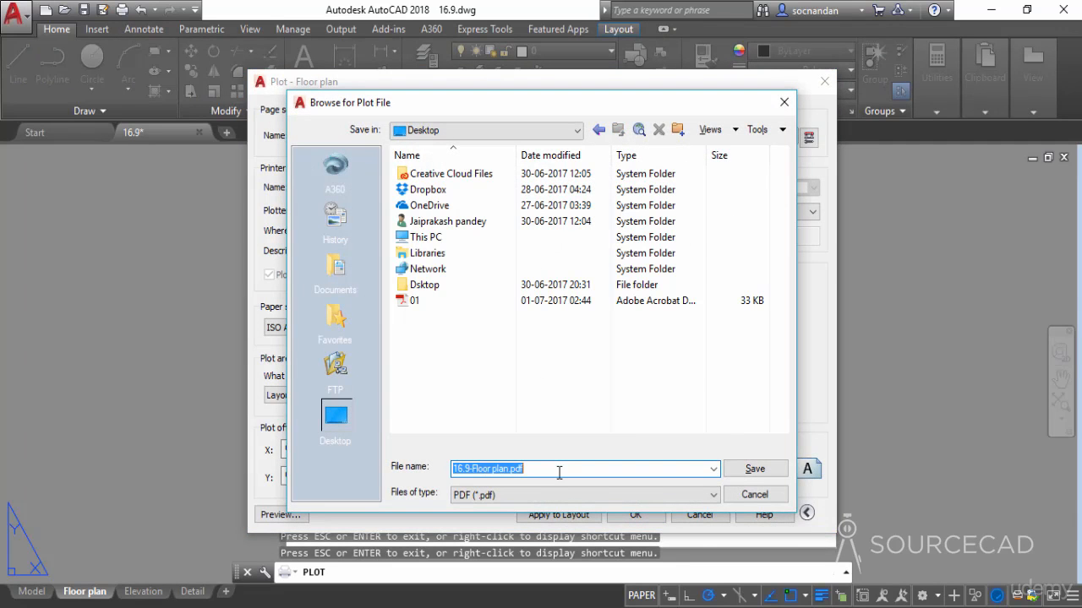
text(02)
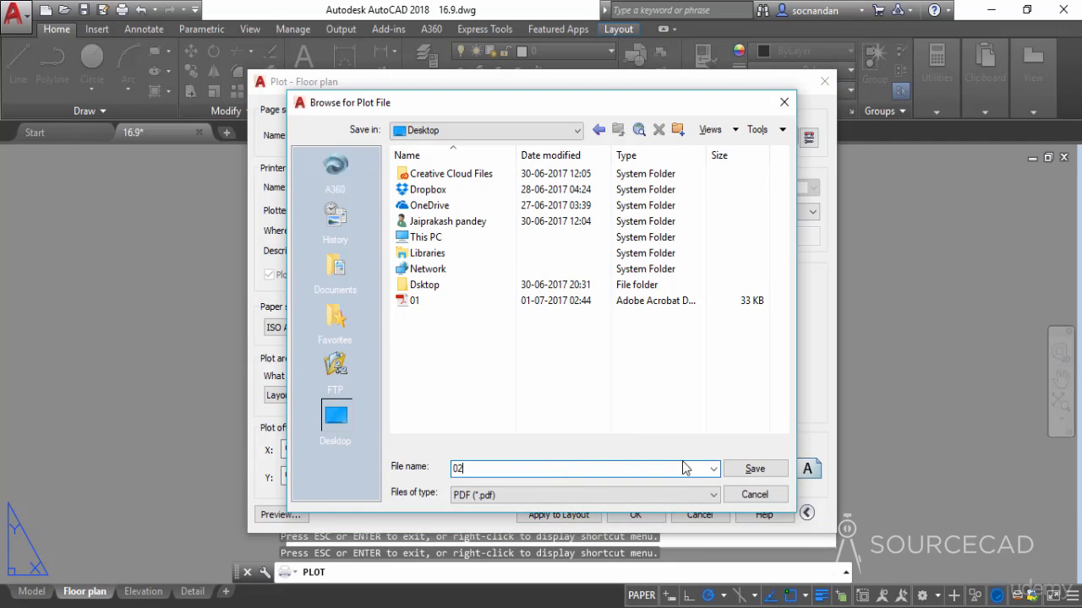
click(755, 468)
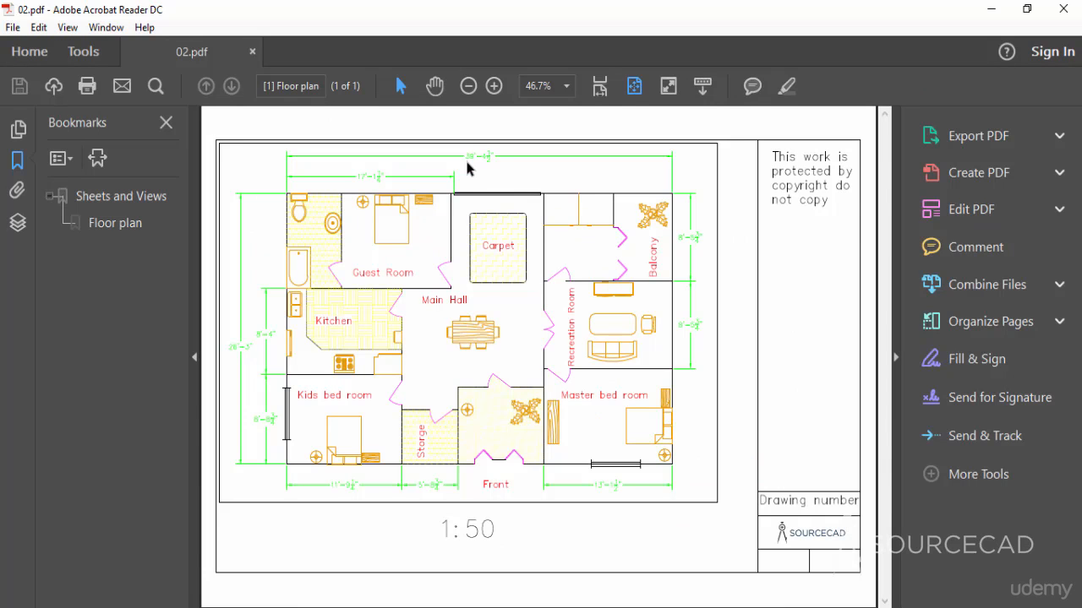
- Inspect the furniture colors and line thickness around the guest room and main hall in 02.pdf, then return to the AutoCAD drawing
click(495, 85)
click(495, 85)
click(495, 86)
click(494, 85)
click(494, 86)
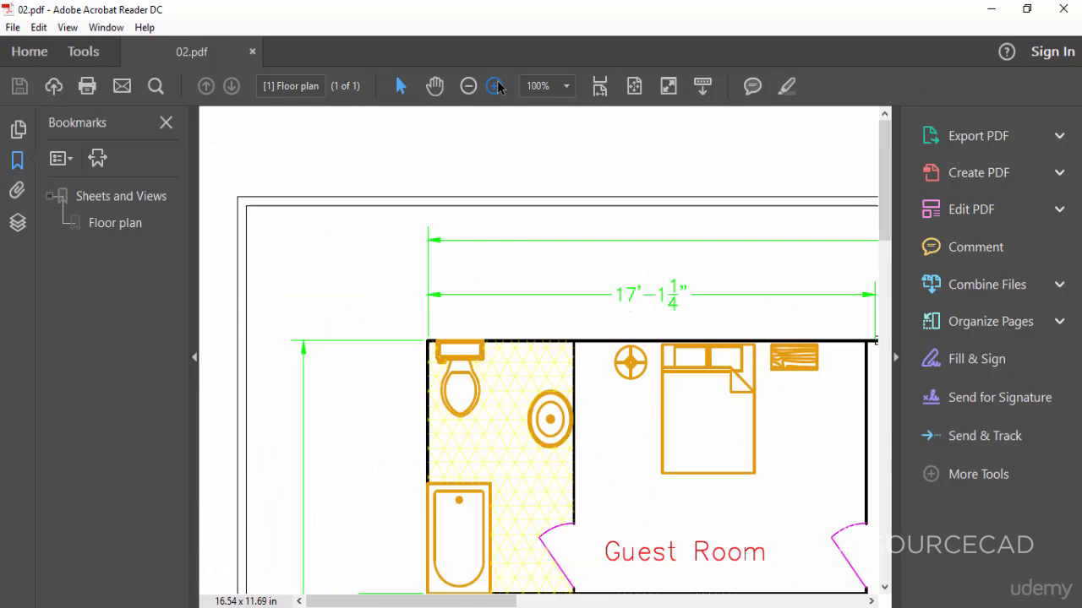
scroll(629, 421, down, 1)
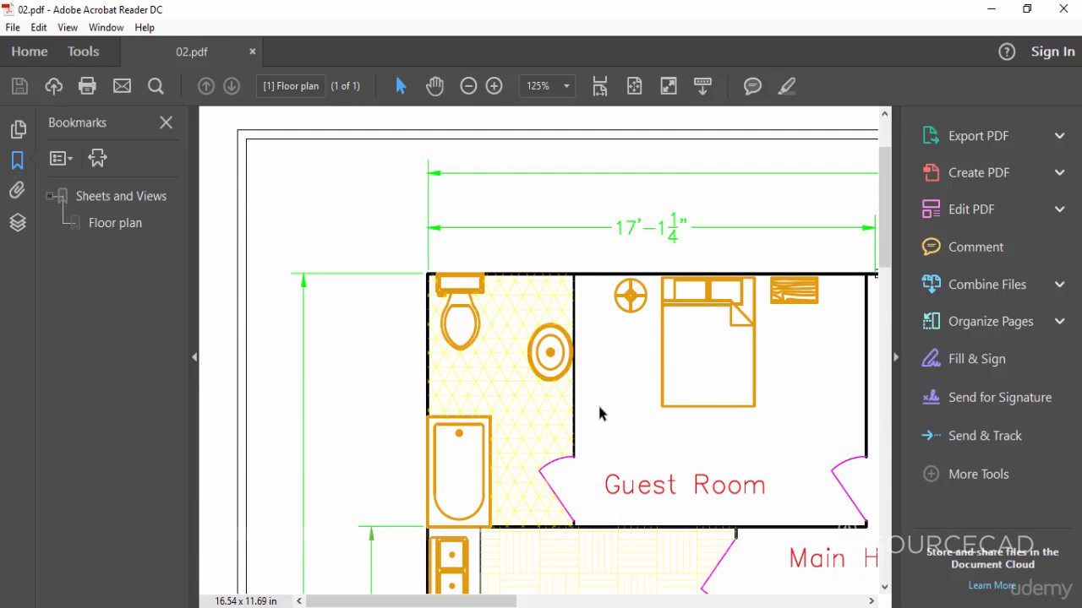
drag(473, 601, 560, 594)
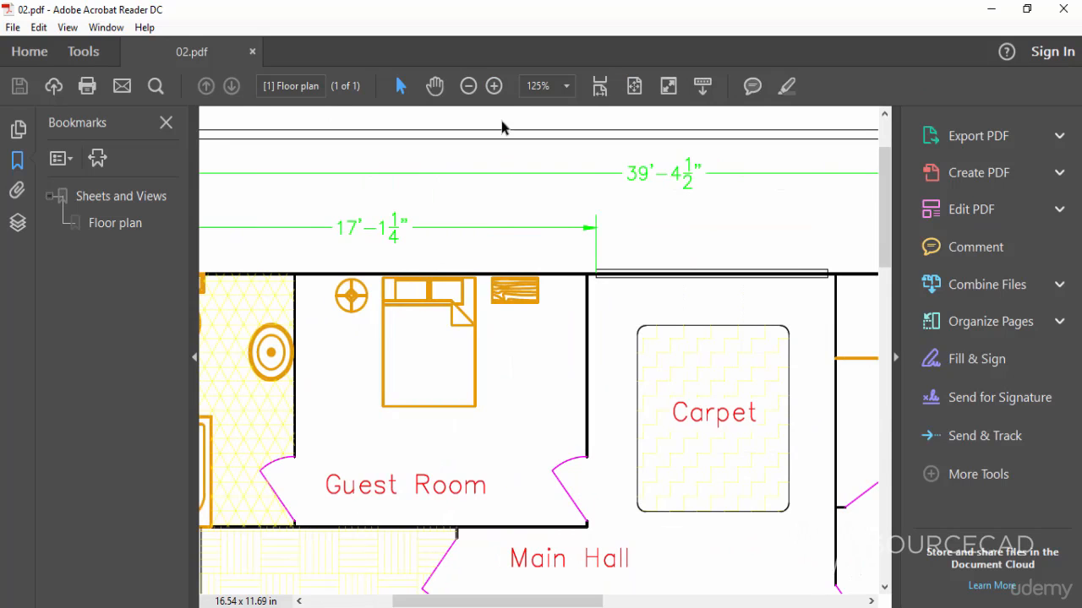
click(494, 85)
click(494, 86)
scroll(586, 443, down, 3)
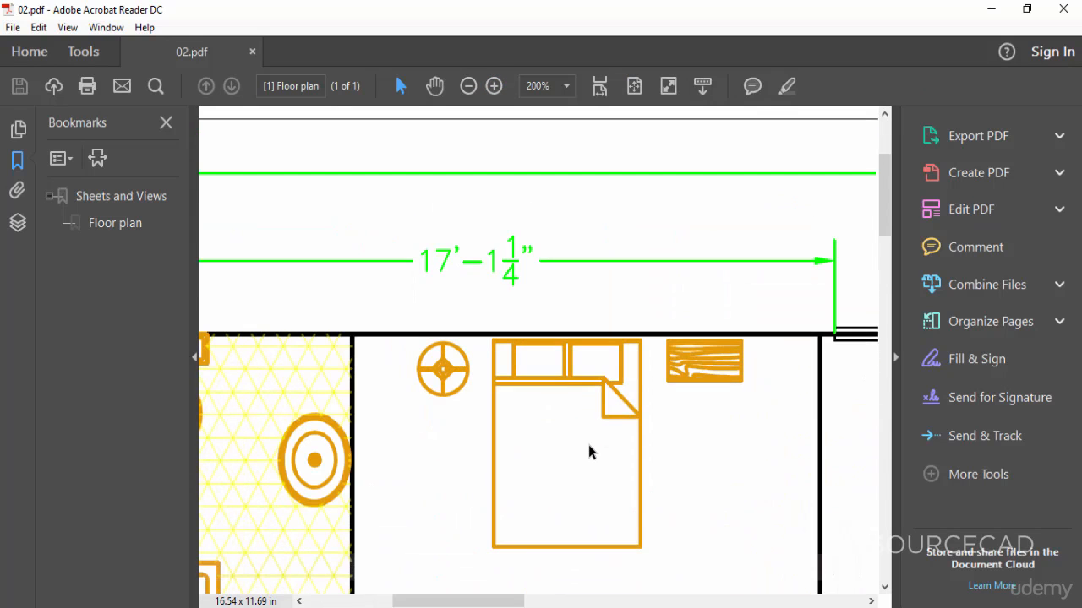
scroll(588, 448, down, 3)
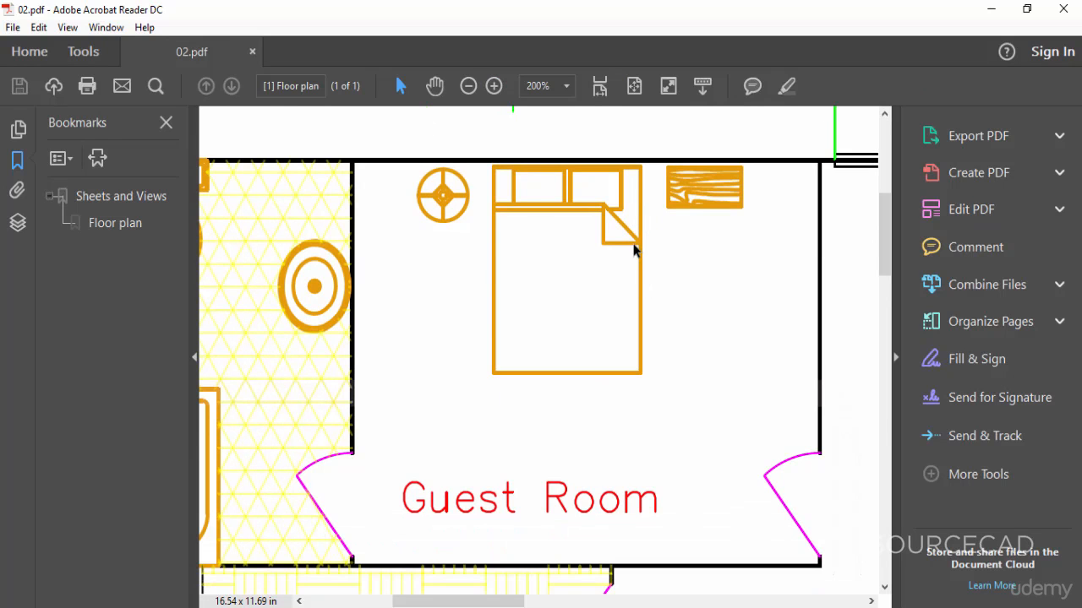
drag(510, 600, 572, 598)
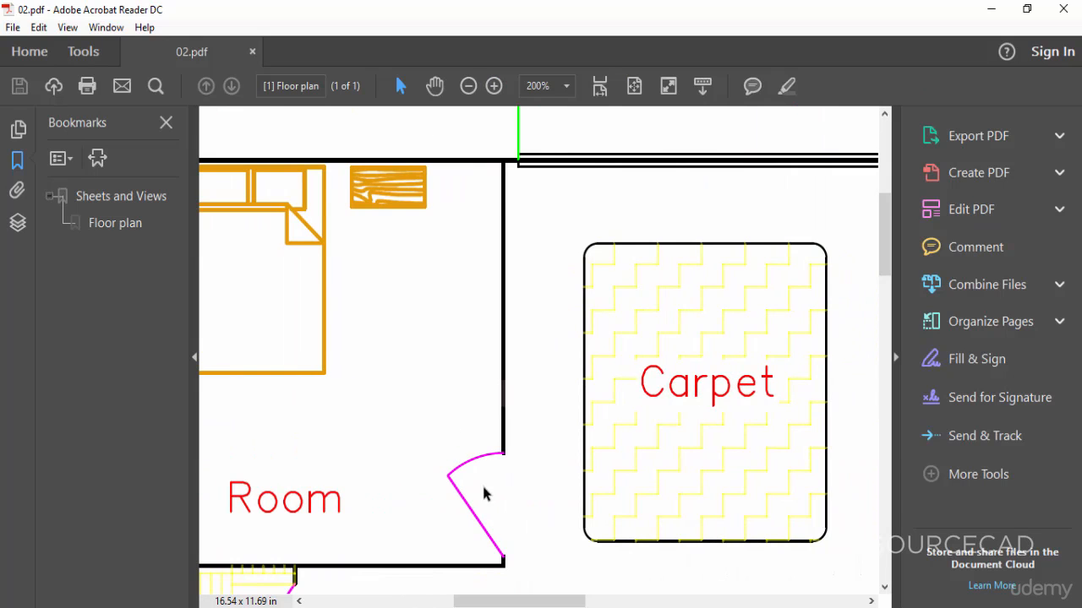
scroll(471, 410, down, 6)
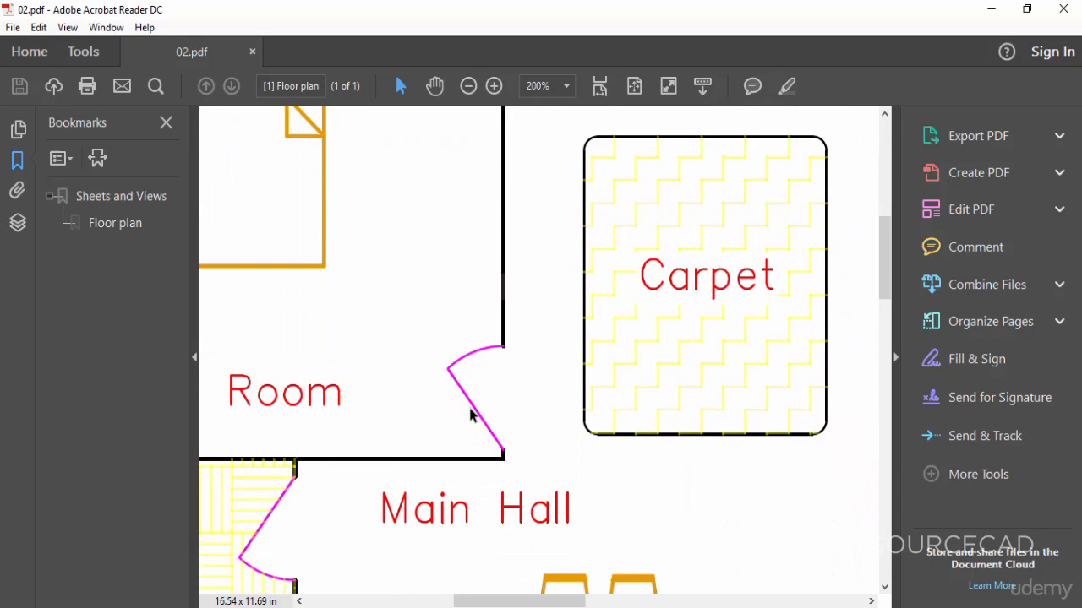
scroll(471, 421, up, 10)
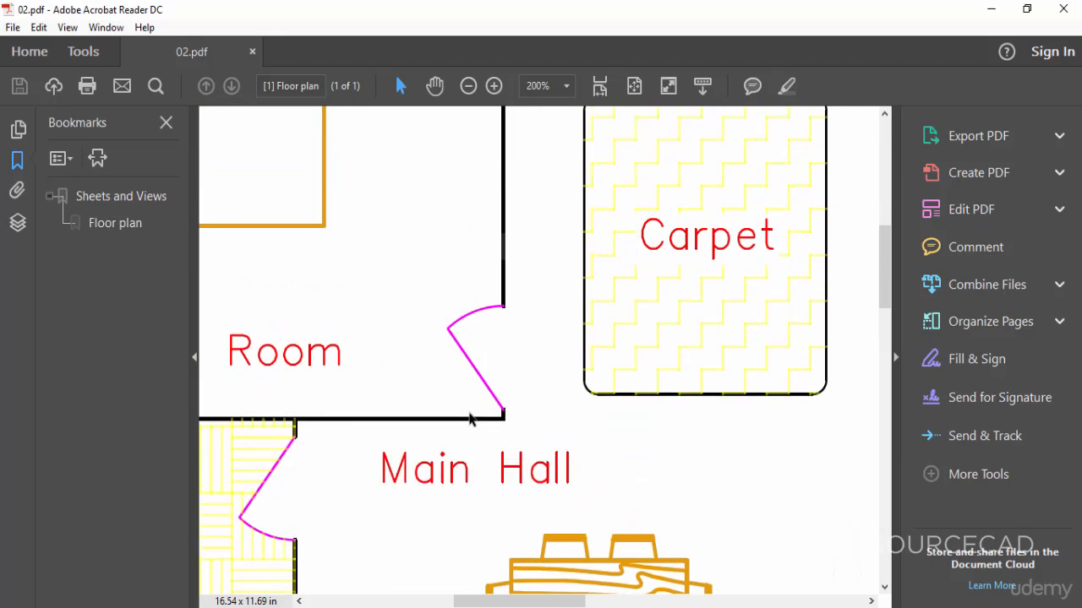
click(1077, 3)
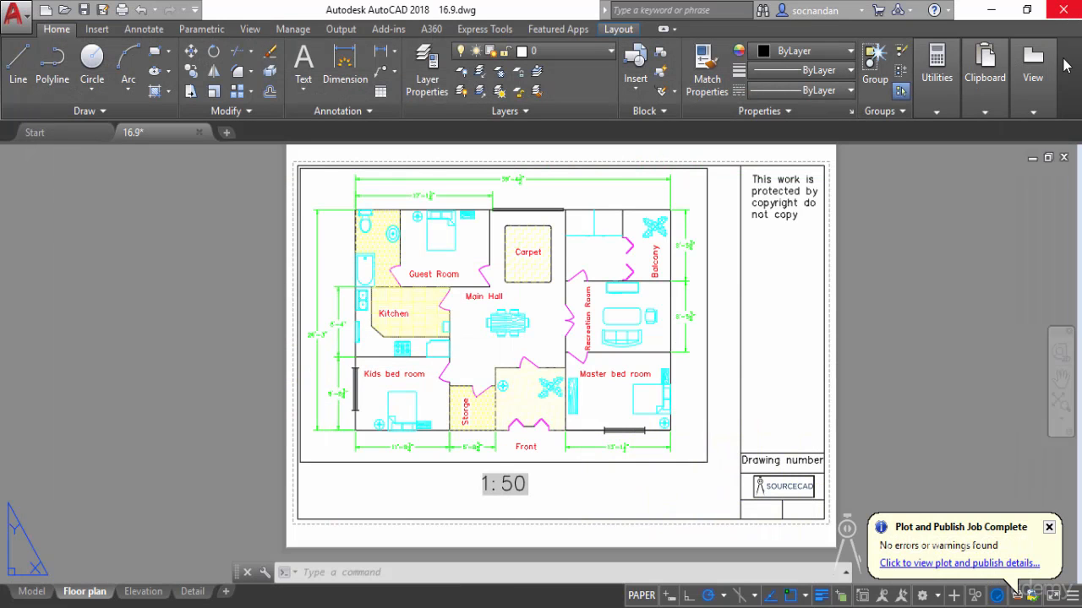
click(1050, 529)
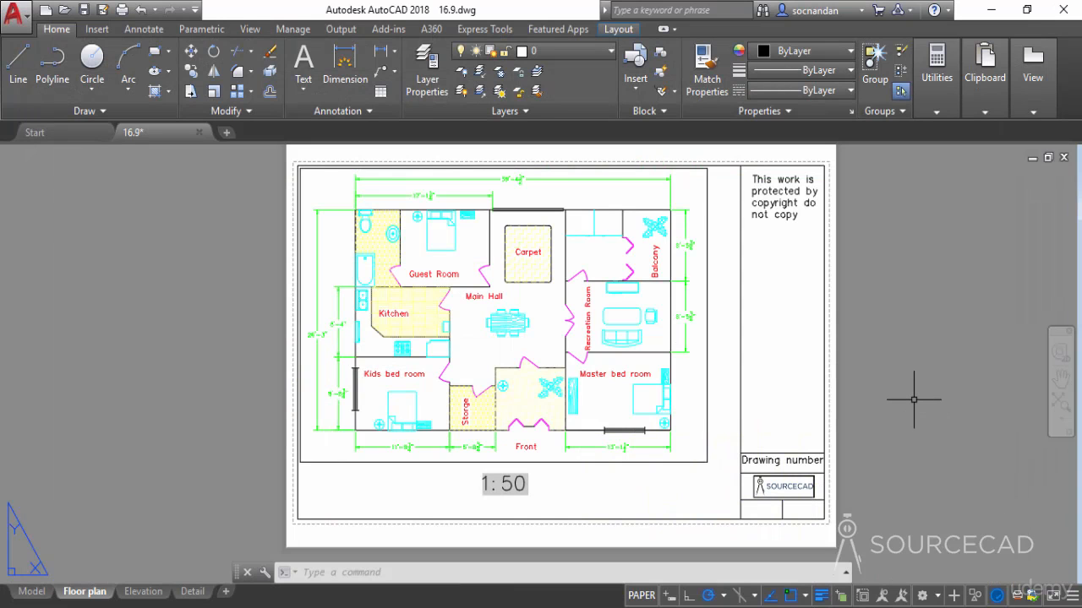